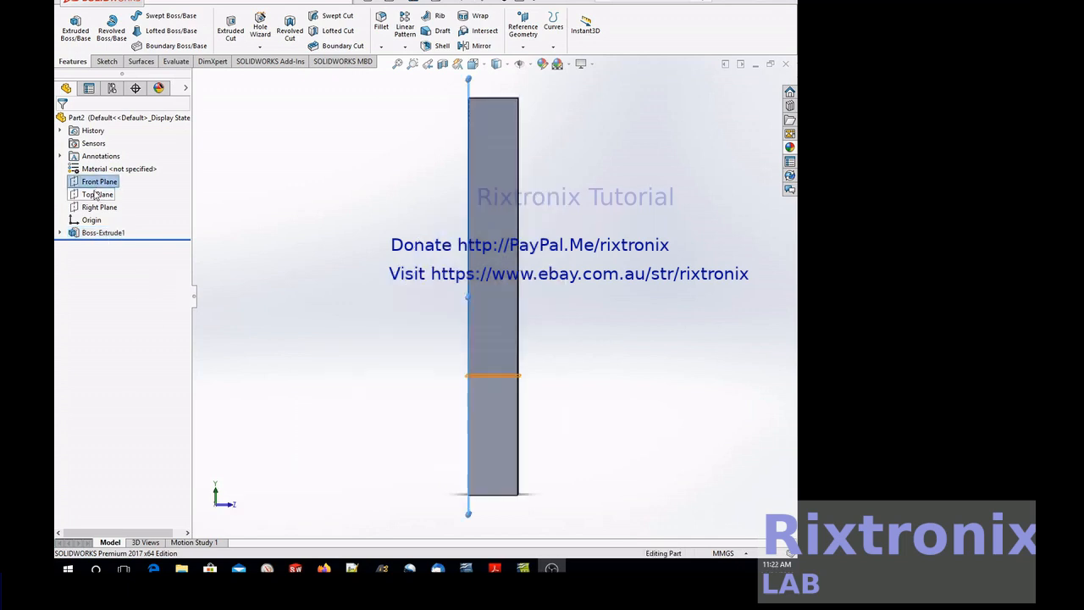
Step: Create a reference plane offset 20 mm from the Front Plane
{"action": "left_click", "coordinate": [523, 34]}
{"action": "left_click", "coordinate": [532, 61]}
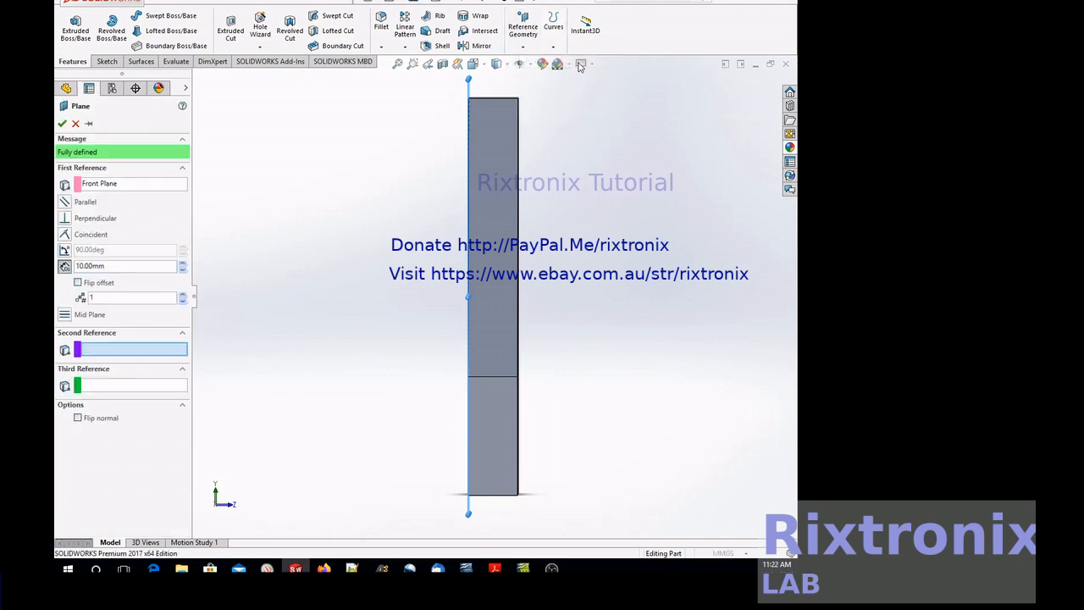
{"action": "left_click", "coordinate": [182, 263]}
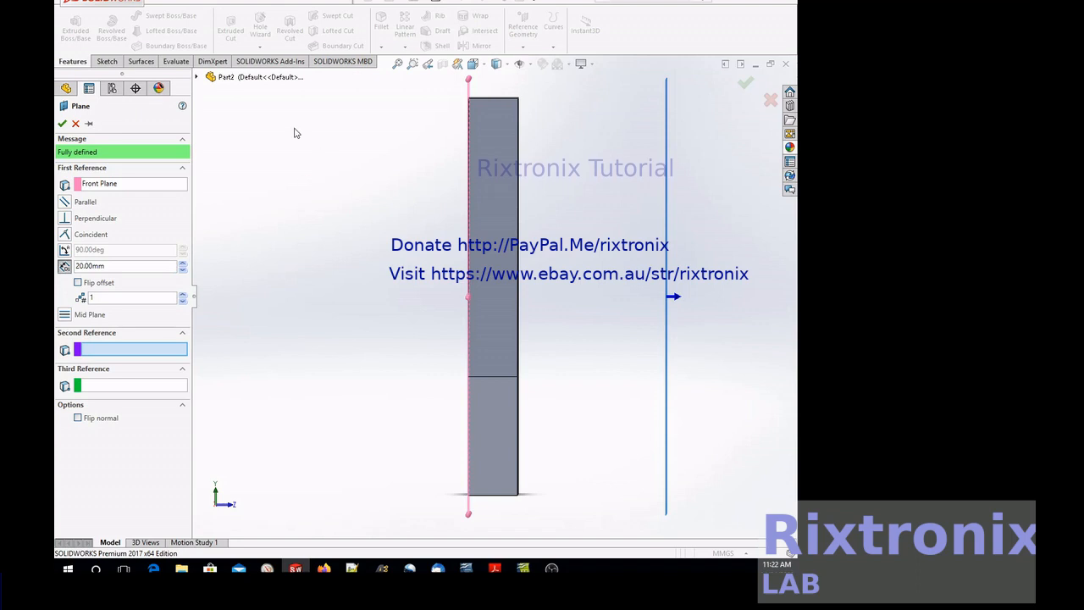
{"action": "left_click", "coordinate": [61, 125]}
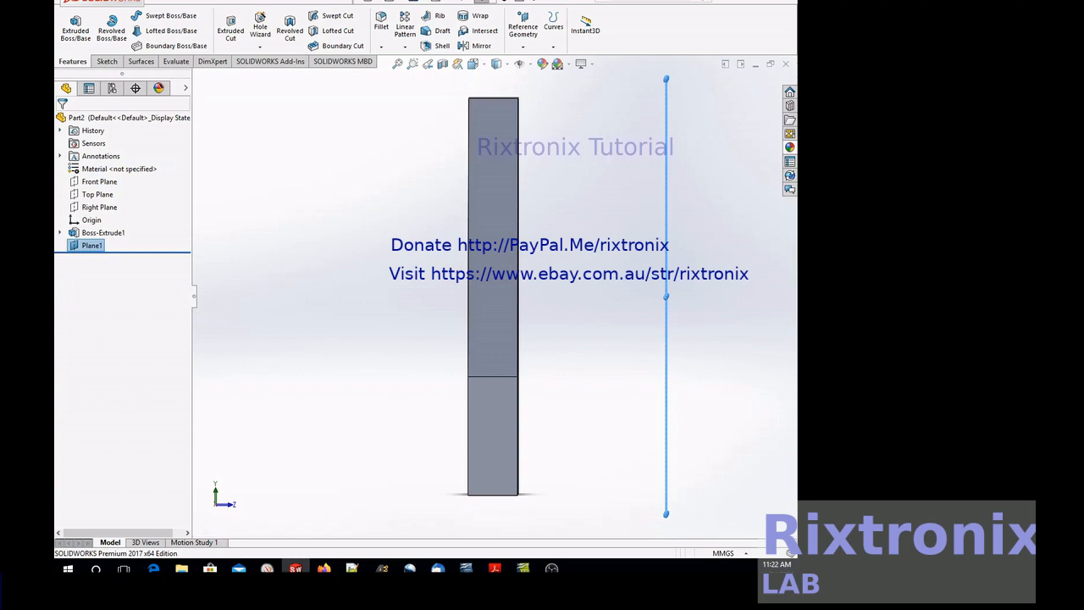
Step: Copy the profile sketch of the existing plate and paste it onto the new offset plane
{"action": "left_click", "coordinate": [61, 234]}
{"action": "left_click", "coordinate": [110, 245]}
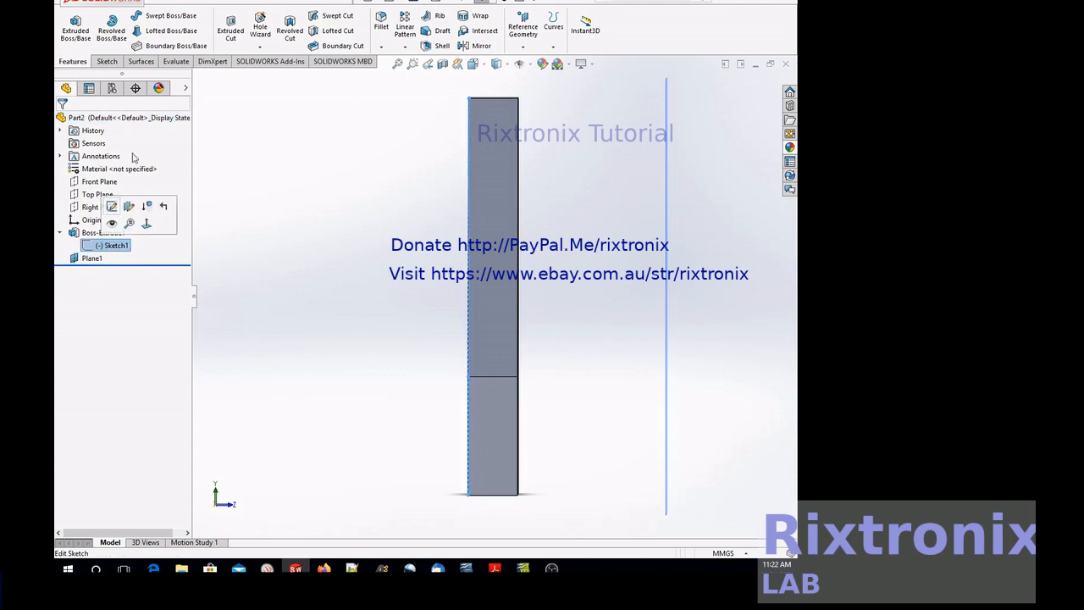
{"action": "left_click", "coordinate": [186, 5]}
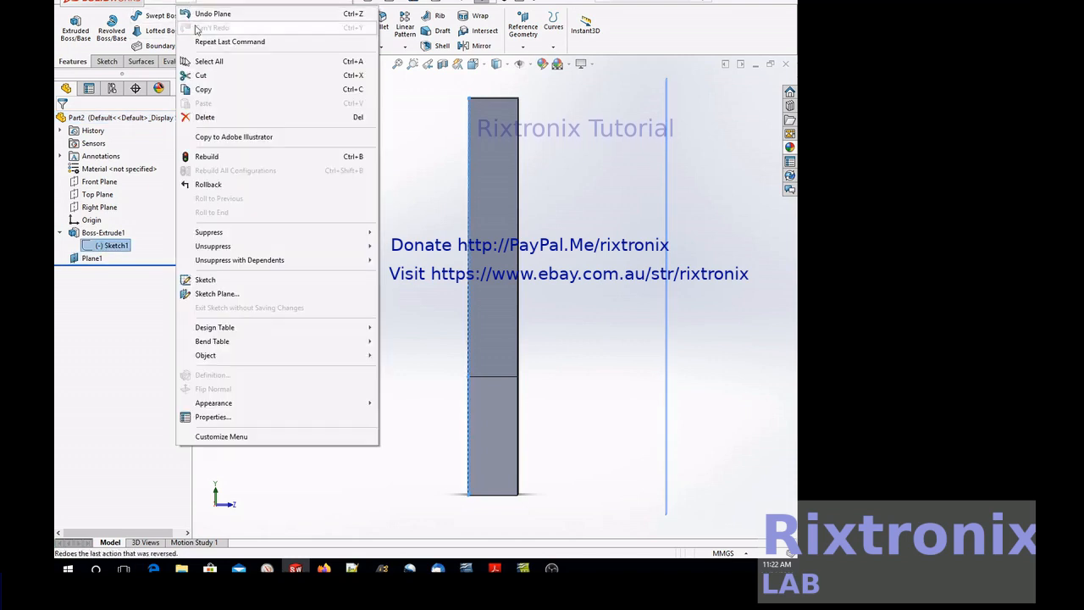
{"action": "left_click", "coordinate": [207, 90]}
{"action": "left_click", "coordinate": [92, 258]}
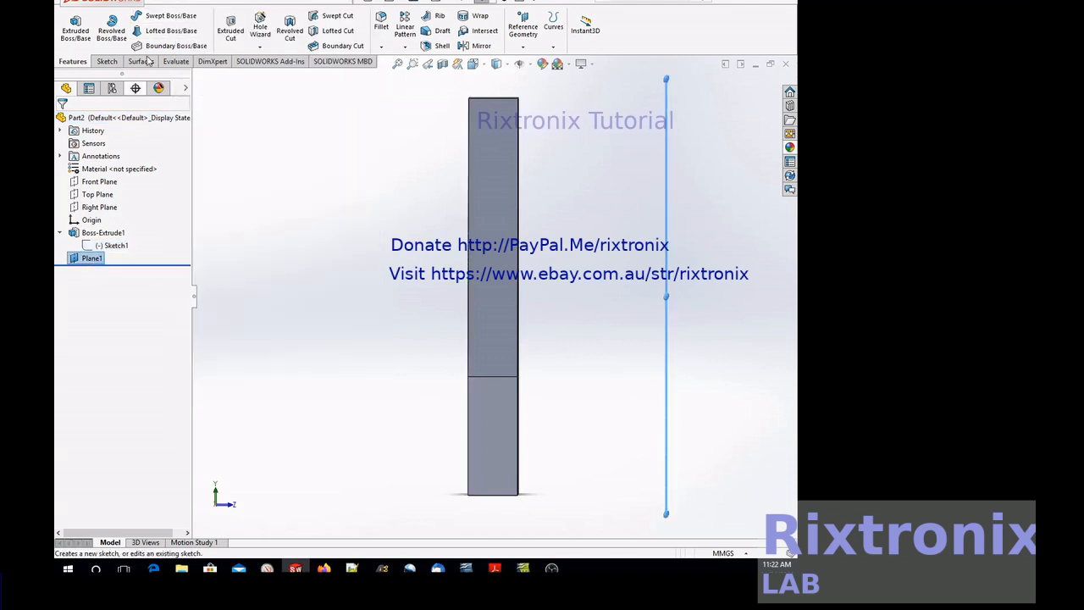
{"action": "left_click", "coordinate": [187, 6]}
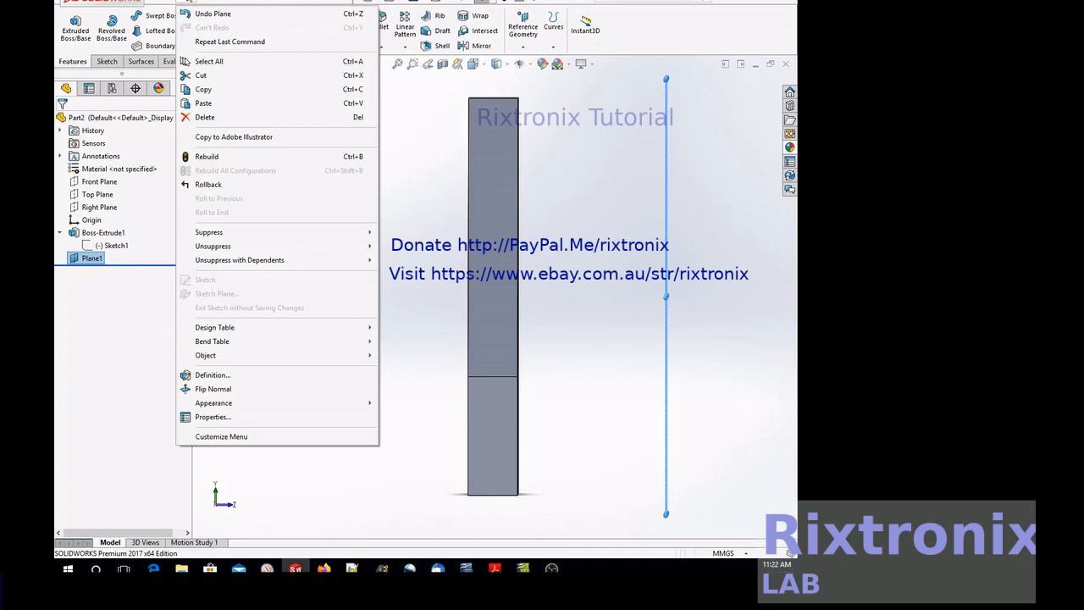
{"action": "left_click", "coordinate": [214, 103]}
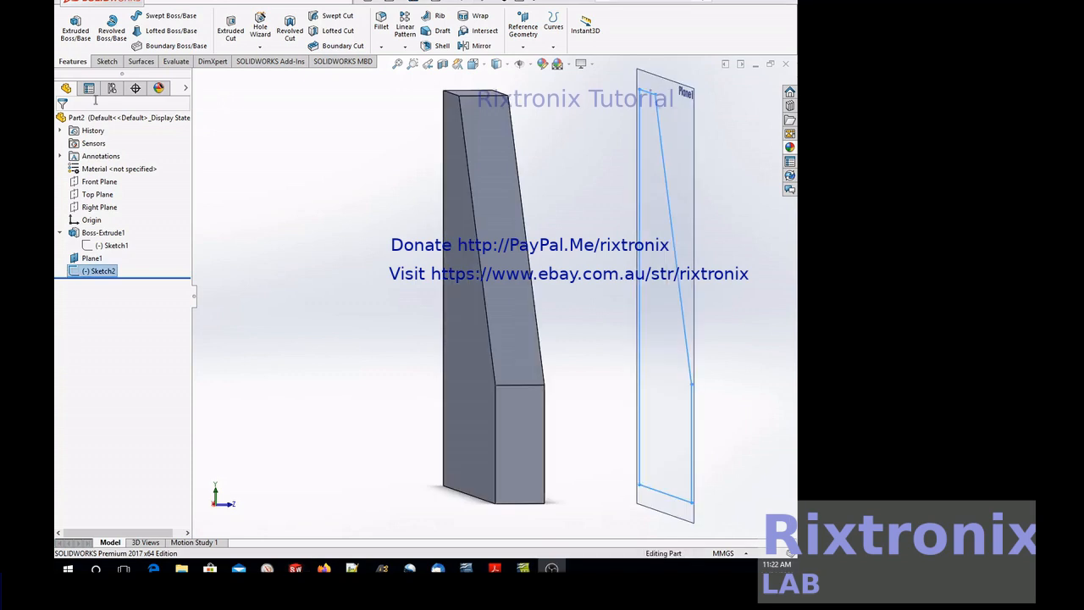
Step: Extrude the copied profile 5 mm blind in the reversed direction toward the first plate, with Merge result off
{"action": "left_click", "coordinate": [75, 25]}
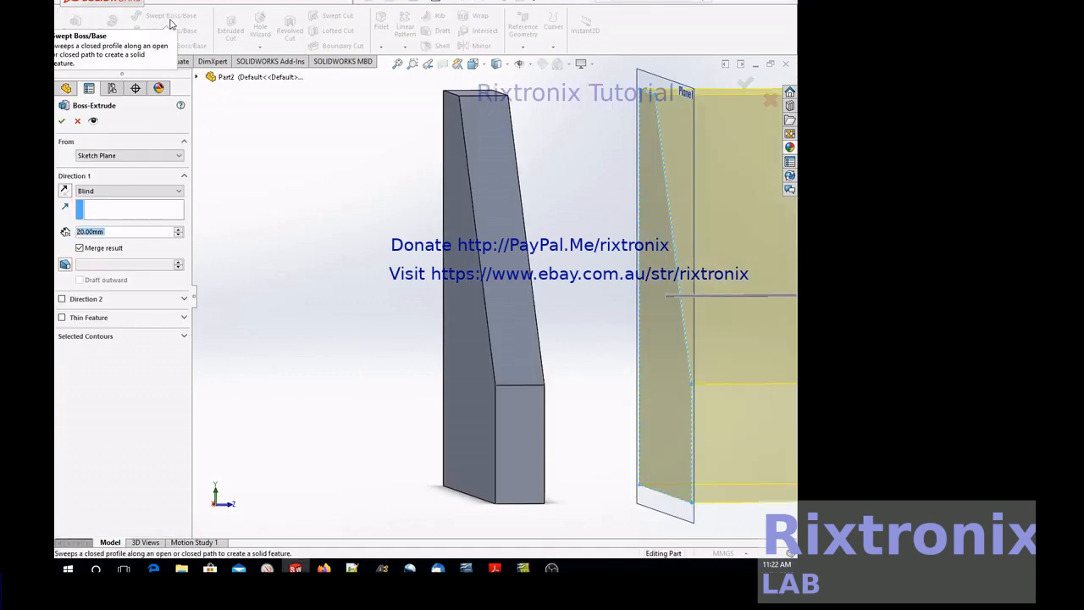
{"action": "left_click", "coordinate": [66, 206]}
{"action": "left_click", "coordinate": [80, 248]}
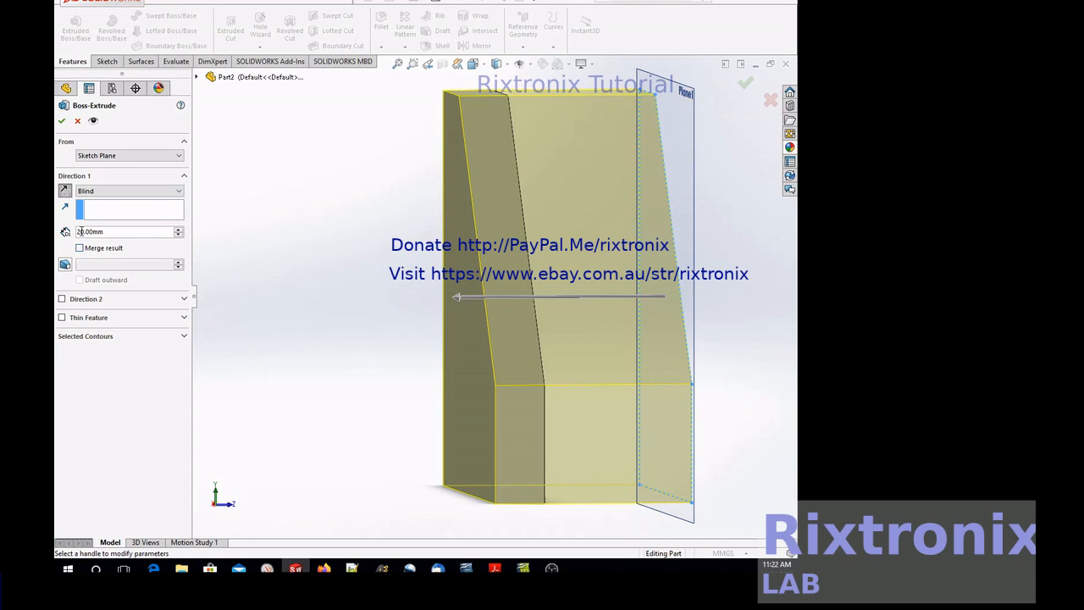
{"action": "left_click_drag", "start_coordinate": [84, 232], "coordinate": [61, 230]}
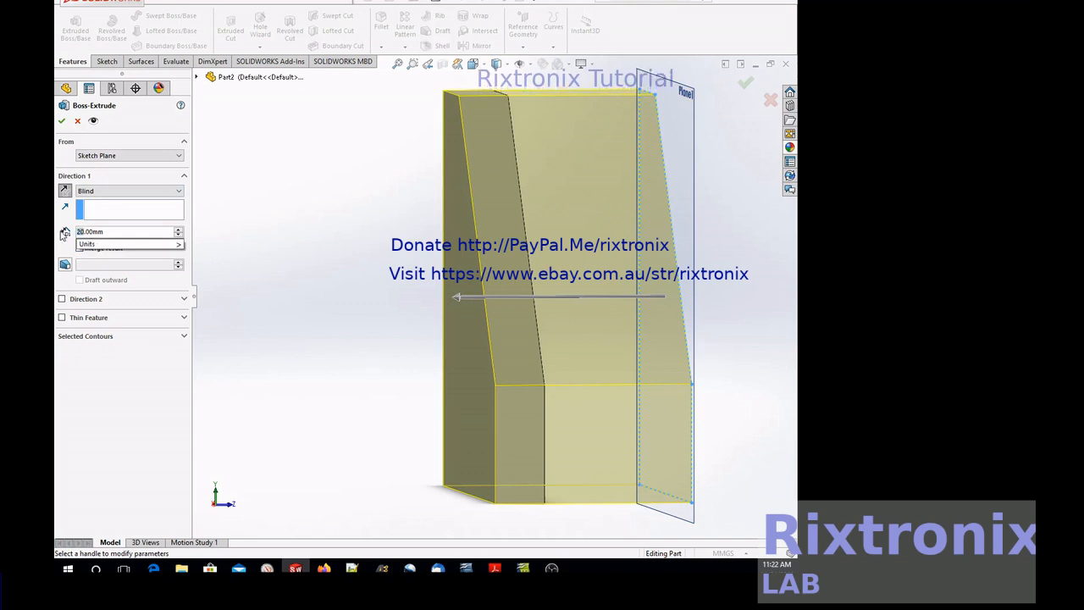
{"action": "type", "text": "5"}
{"action": "key", "text": "Return"}
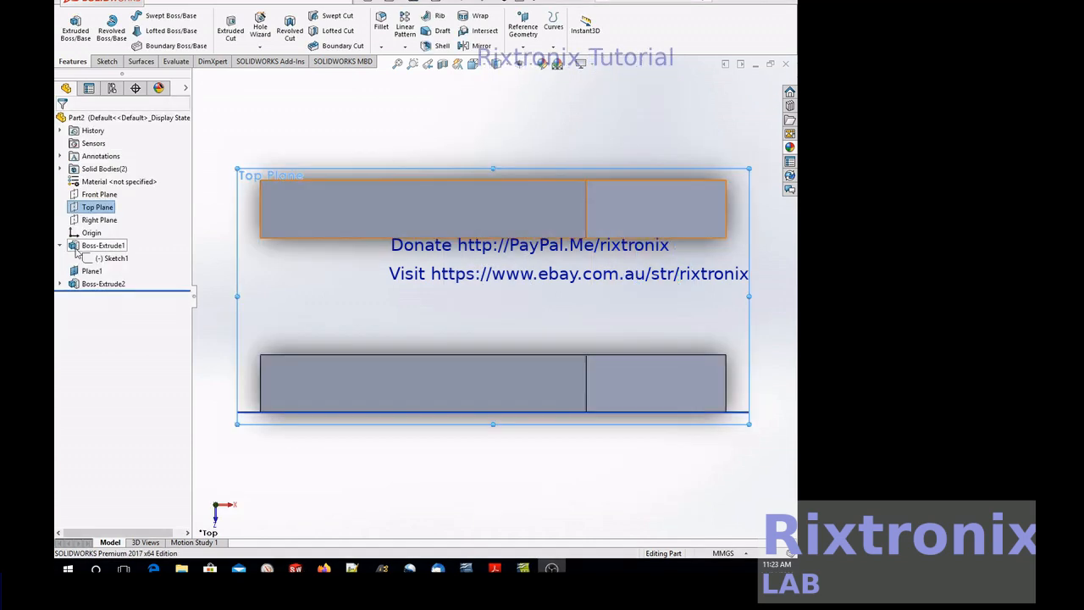
Step: Sketch a closed rectangle of lines about 40 mm long on the Top Plane, joining the outer corners of both plates, and exit the sketch
{"action": "left_click", "coordinate": [106, 61]}
{"action": "left_click", "coordinate": [129, 17]}
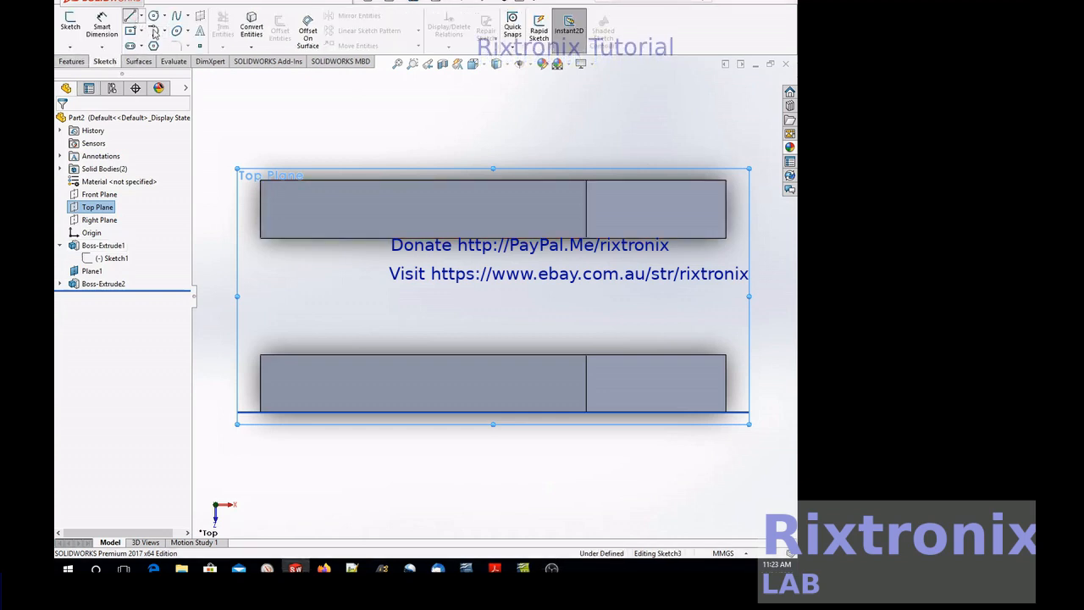
{"action": "left_click", "coordinate": [261, 180]}
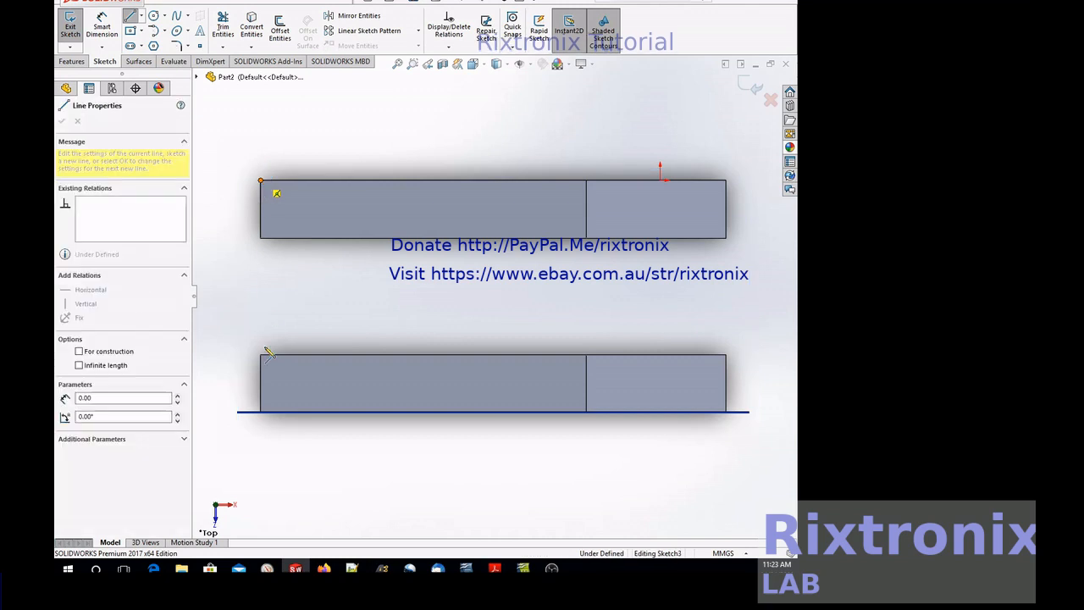
{"action": "left_click", "coordinate": [261, 412]}
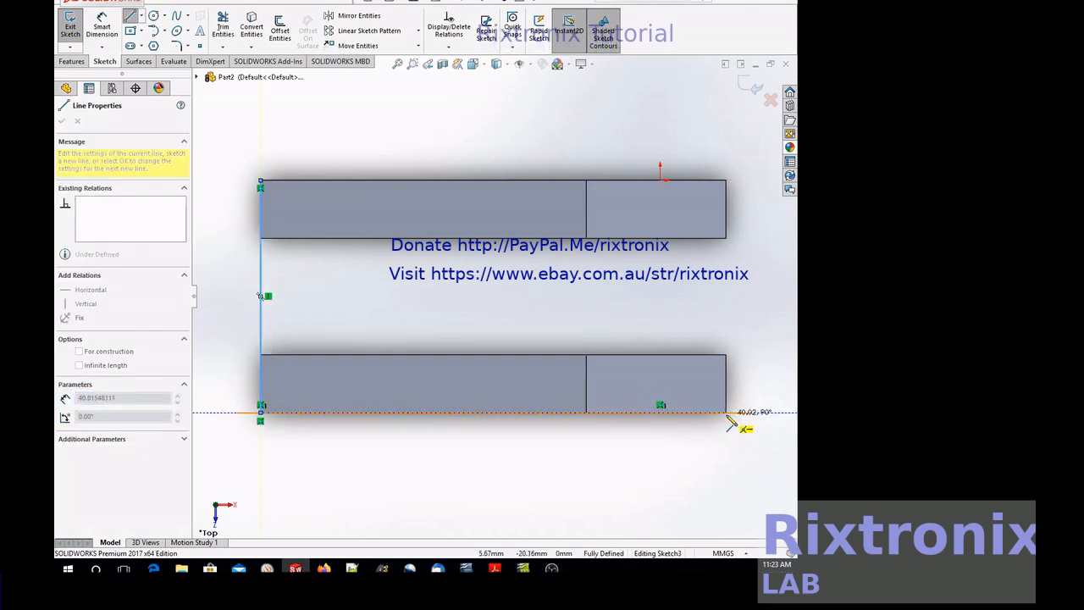
{"action": "left_click", "coordinate": [726, 413]}
{"action": "left_click", "coordinate": [727, 181]}
{"action": "left_click", "coordinate": [261, 181]}
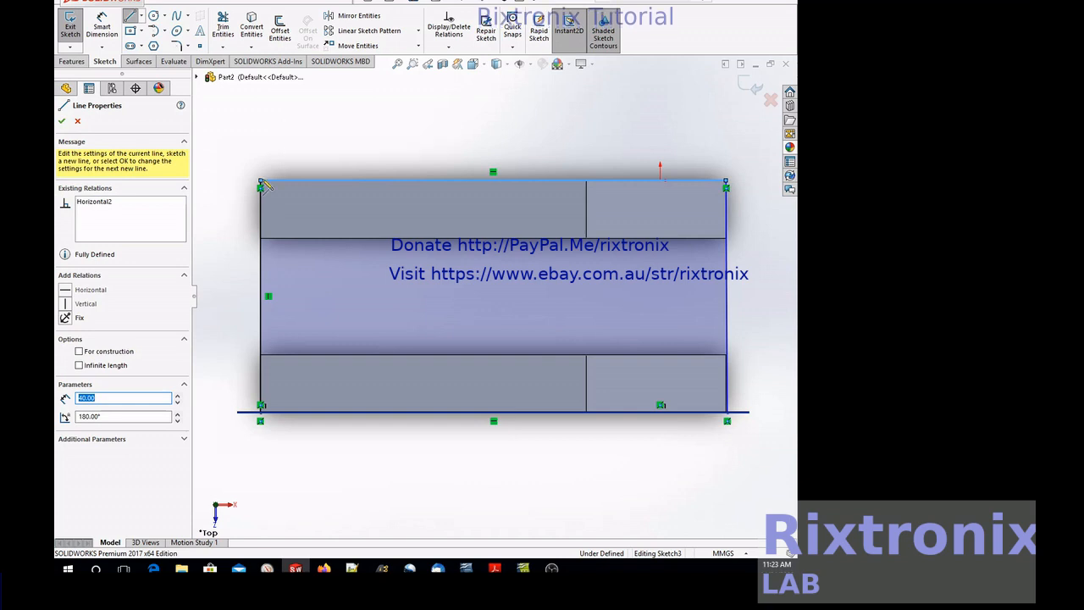
{"action": "left_click", "coordinate": [64, 121]}
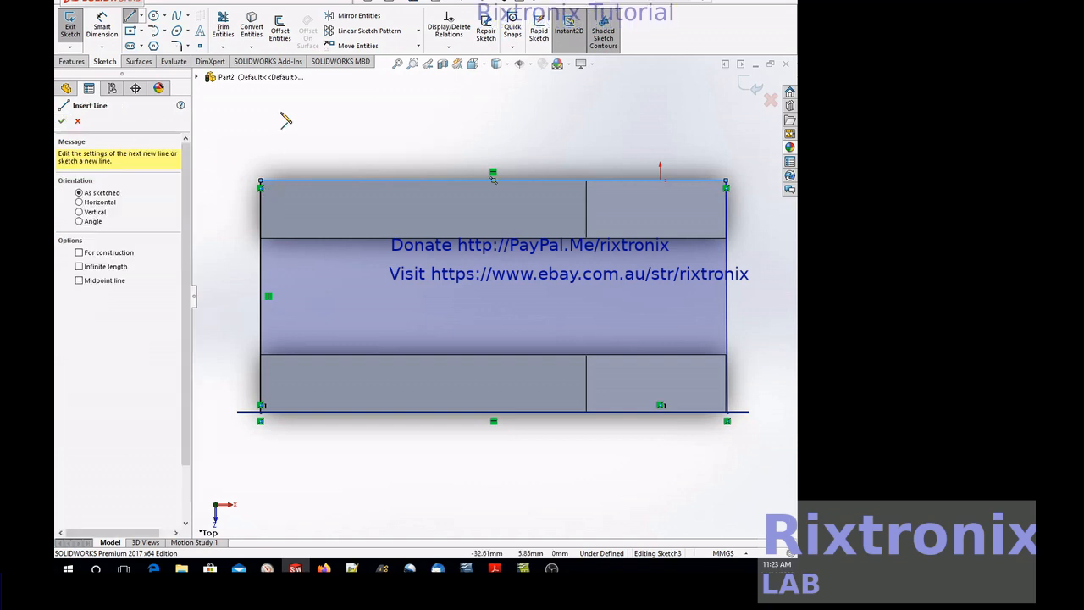
{"action": "left_click", "coordinate": [63, 121]}
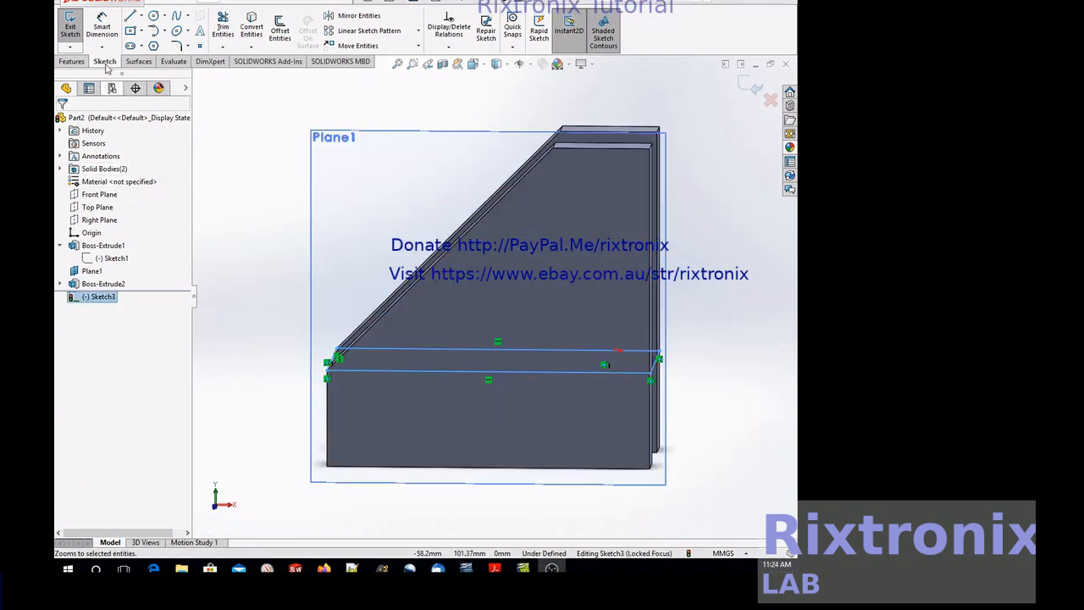
{"action": "left_click", "coordinate": [71, 29]}
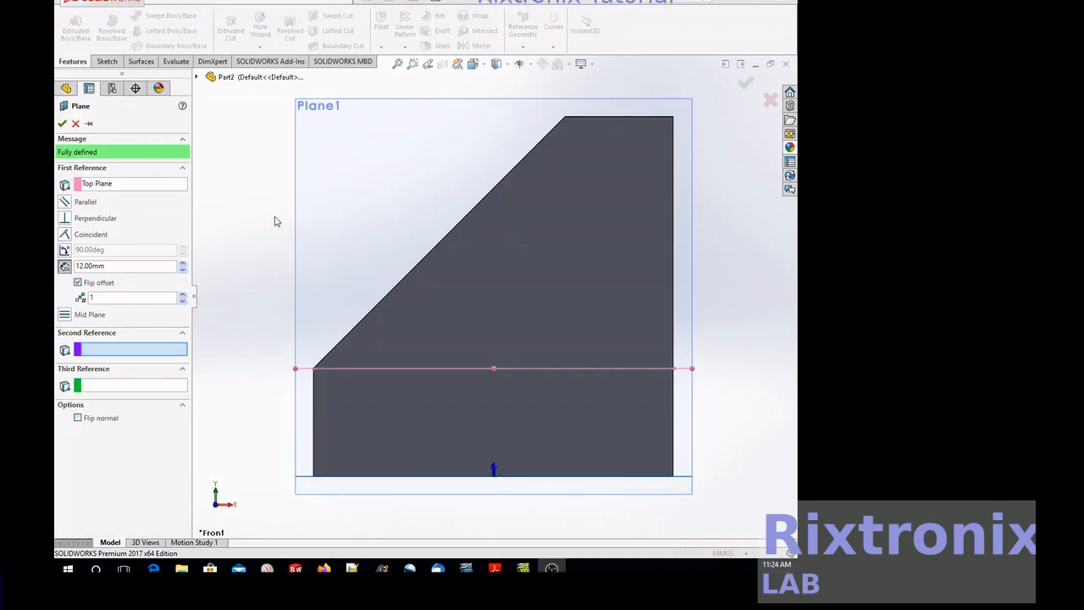
Step: Create a plane 12 mm below the Top Plane with flipped offset and paste a copy of the rectangle sketch onto it
{"action": "left_click", "coordinate": [62, 124]}
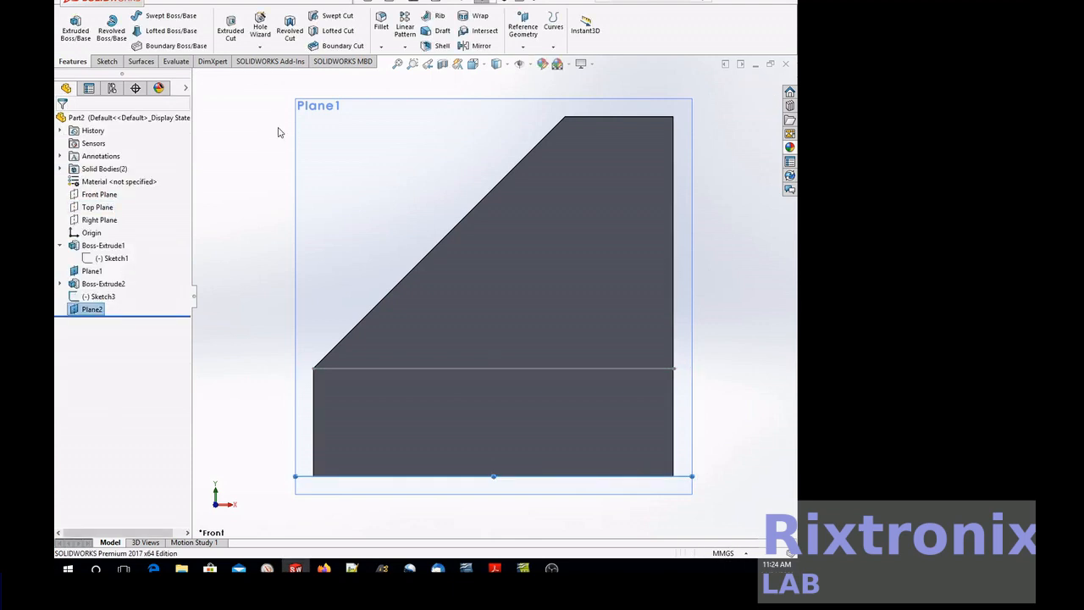
{"action": "left_click", "coordinate": [99, 297]}
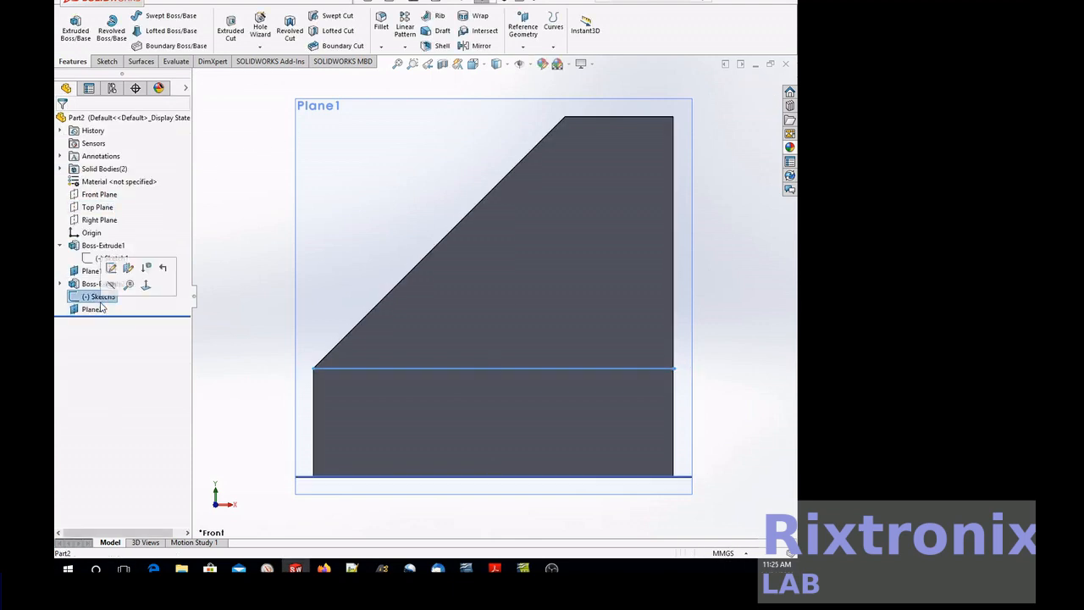
{"action": "left_click", "coordinate": [186, 2]}
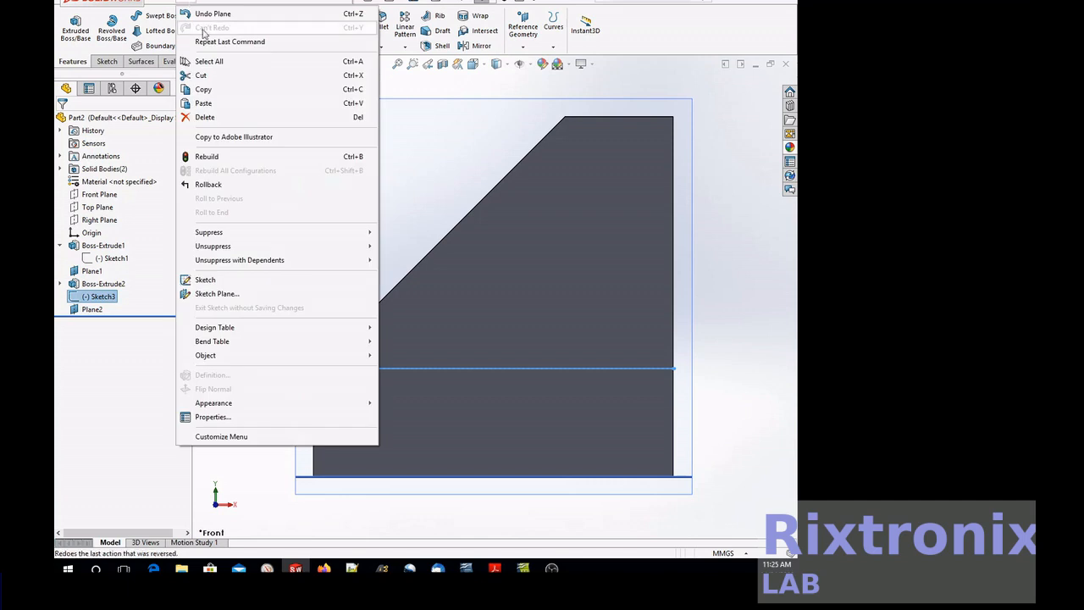
{"action": "left_click", "coordinate": [285, 91]}
{"action": "left_click", "coordinate": [93, 309]}
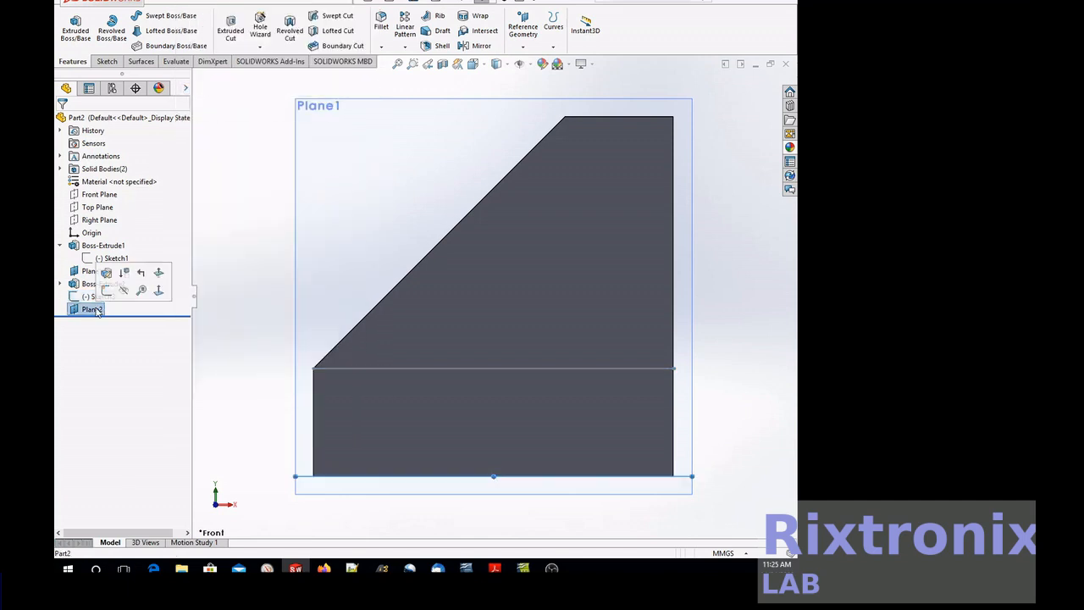
{"action": "left_click", "coordinate": [187, 2]}
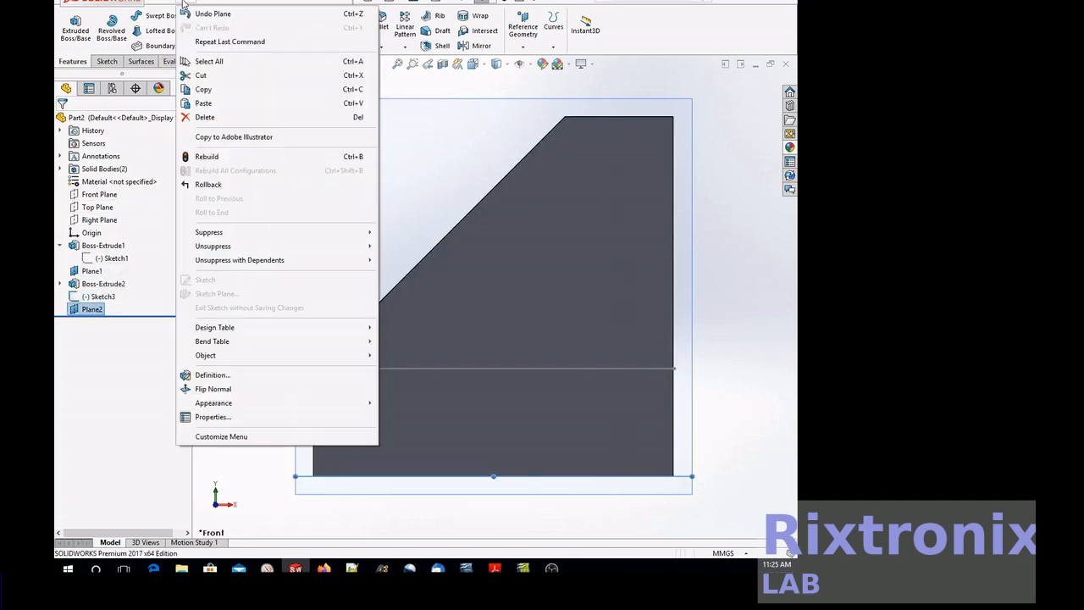
{"action": "left_click", "coordinate": [204, 104]}
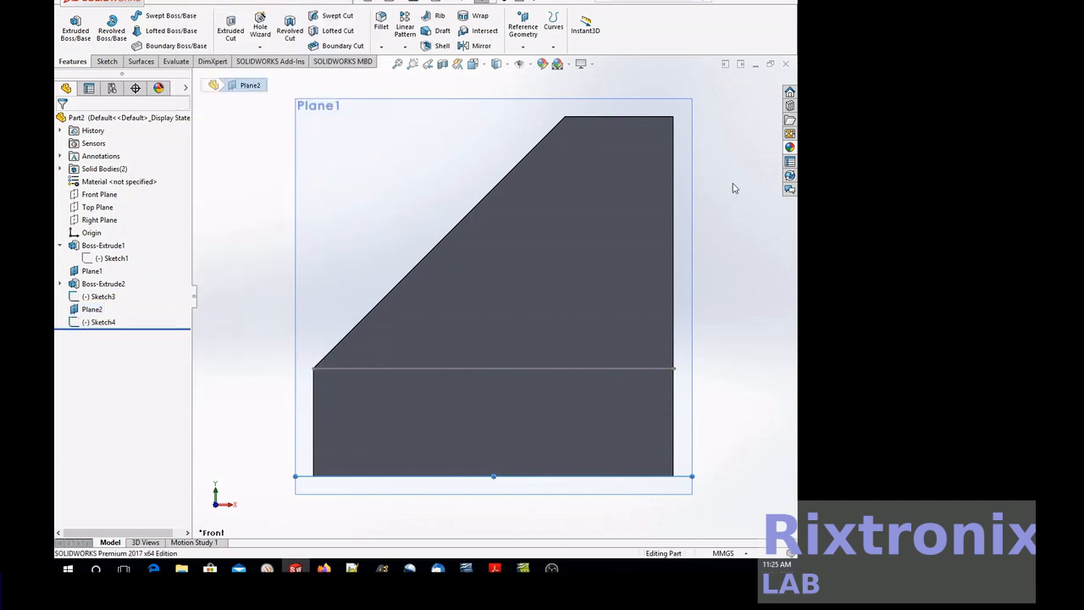
Step: Start a new reference plane based on the Right Plane, viewing the part from the front
{"action": "right_click", "coordinate": [736, 226]}
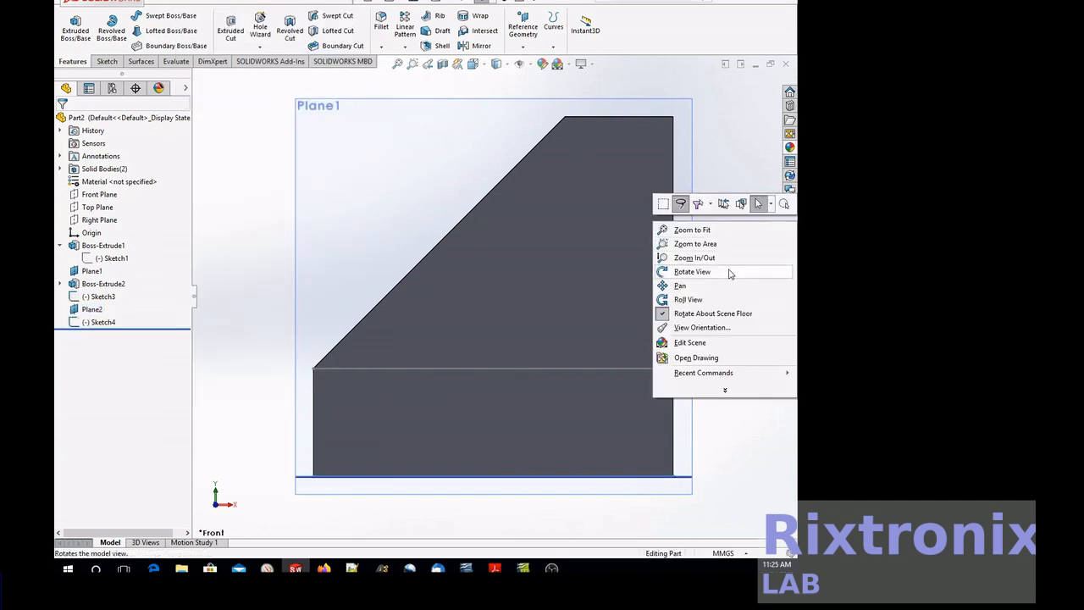
{"action": "left_click", "coordinate": [734, 273]}
{"action": "mouse_move", "coordinate": [740, 259]}
{"action": "left_mouse_down"}
{"action": "mouse_move", "coordinate": [752, 336]}
{"action": "mouse_move", "coordinate": [692, 302]}
{"action": "mouse_move", "coordinate": [612, 283]}
{"action": "mouse_move", "coordinate": [728, 249]}
{"action": "left_mouse_up"}
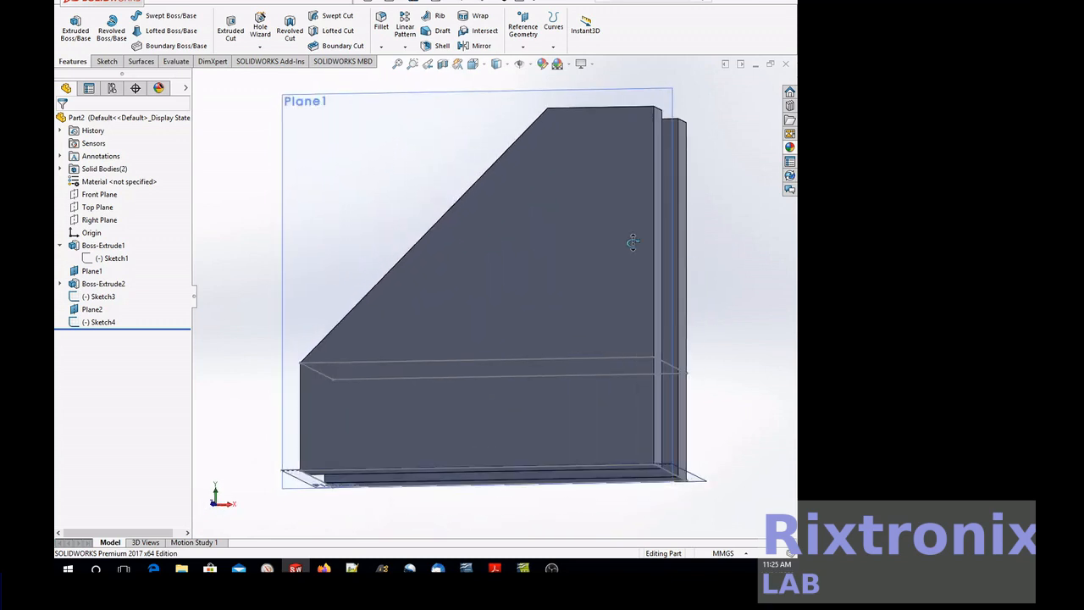
{"action": "left_click", "coordinate": [100, 219]}
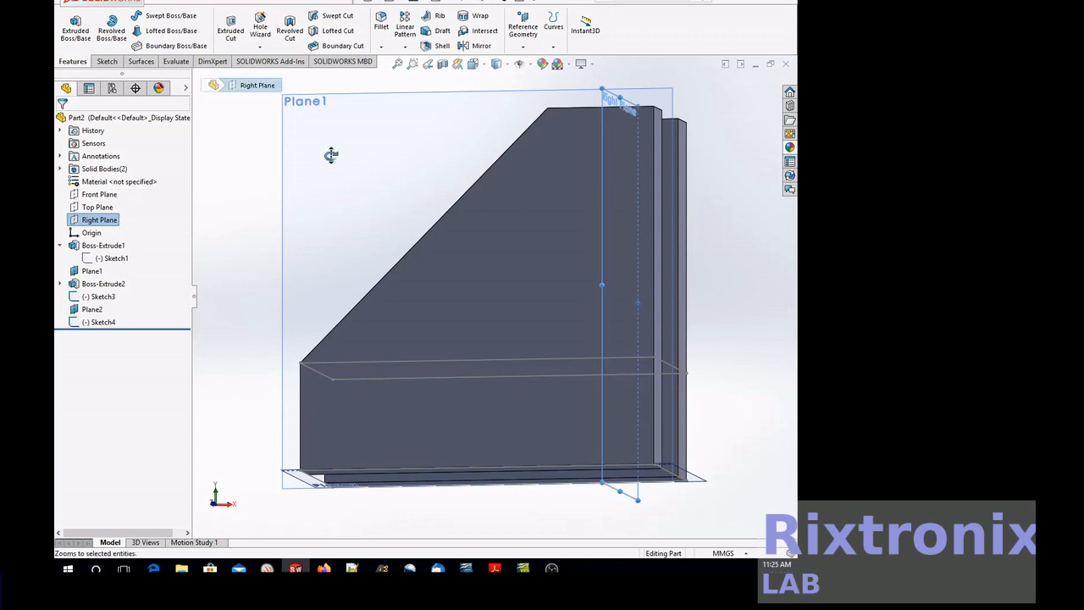
{"action": "left_click", "coordinate": [474, 66]}
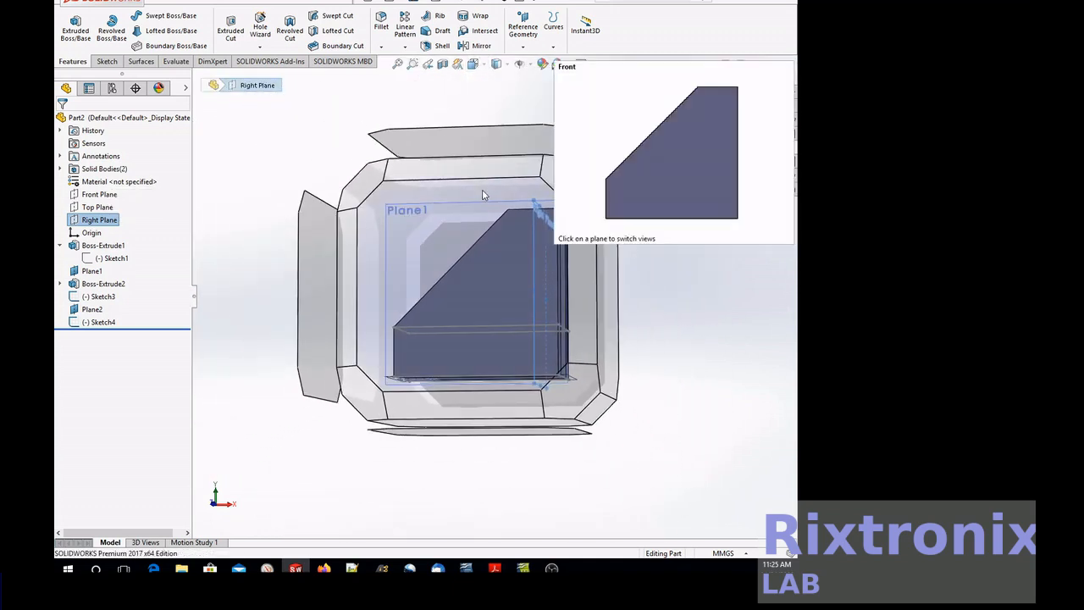
{"action": "left_click", "coordinate": [480, 194]}
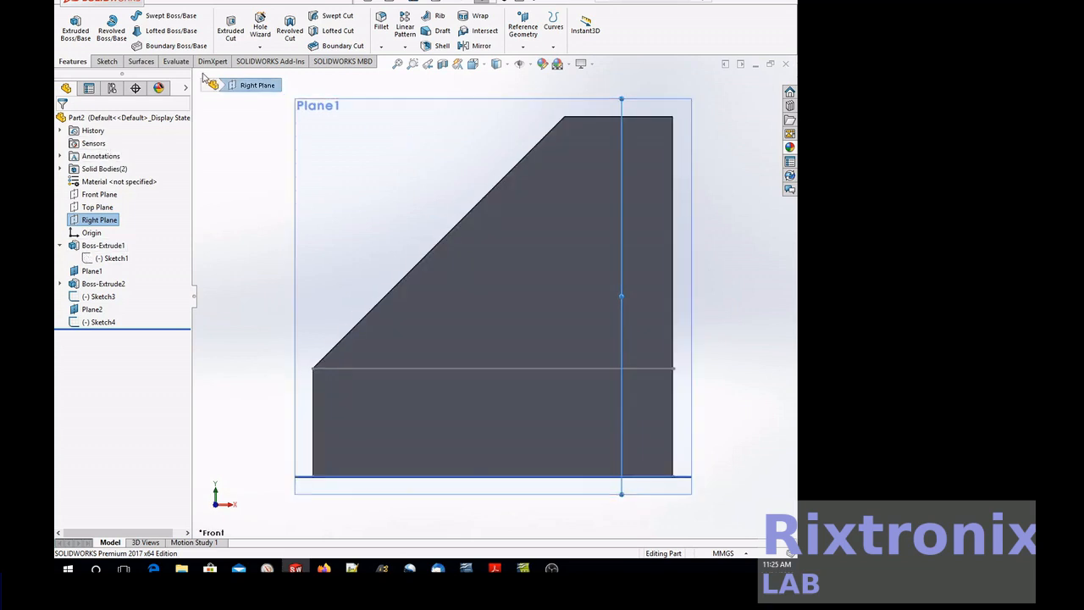
{"action": "left_click", "coordinate": [523, 49]}
{"action": "left_click", "coordinate": [532, 62]}
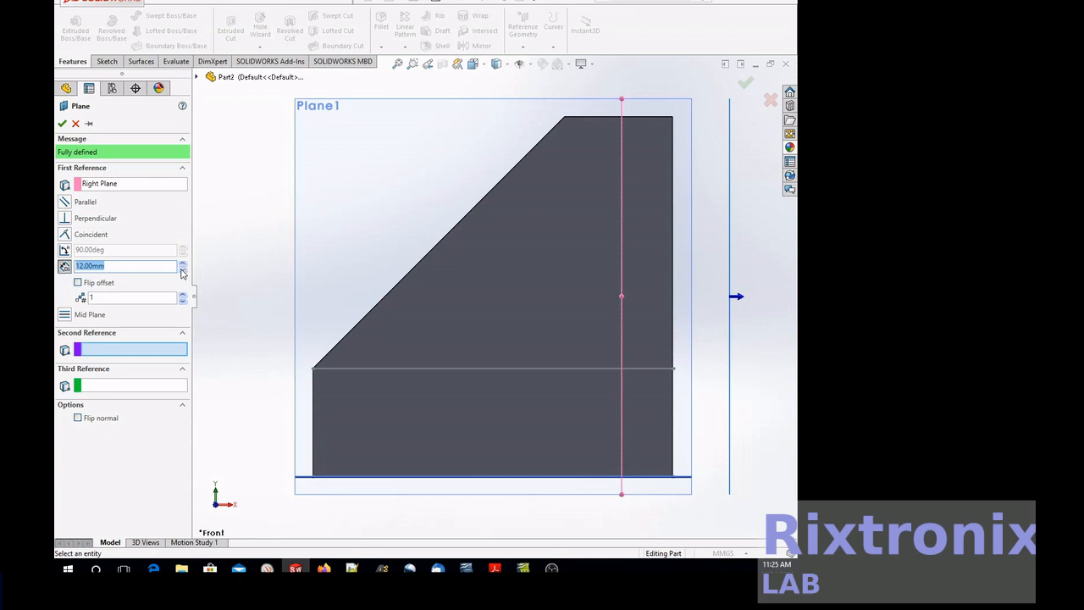
Step: Try offset distances of 8, 5 and 6 mm for the new plane near the plates' vertical edge
{"action": "left_click", "coordinate": [130, 267]}
{"action": "left_click", "coordinate": [126, 267]}
{"action": "key", "text": "ctrl+a"}
{"action": "key", "text": "Return"}
{"action": "left_click_drag", "start_coordinate": [128, 266], "coordinate": [63, 268]}
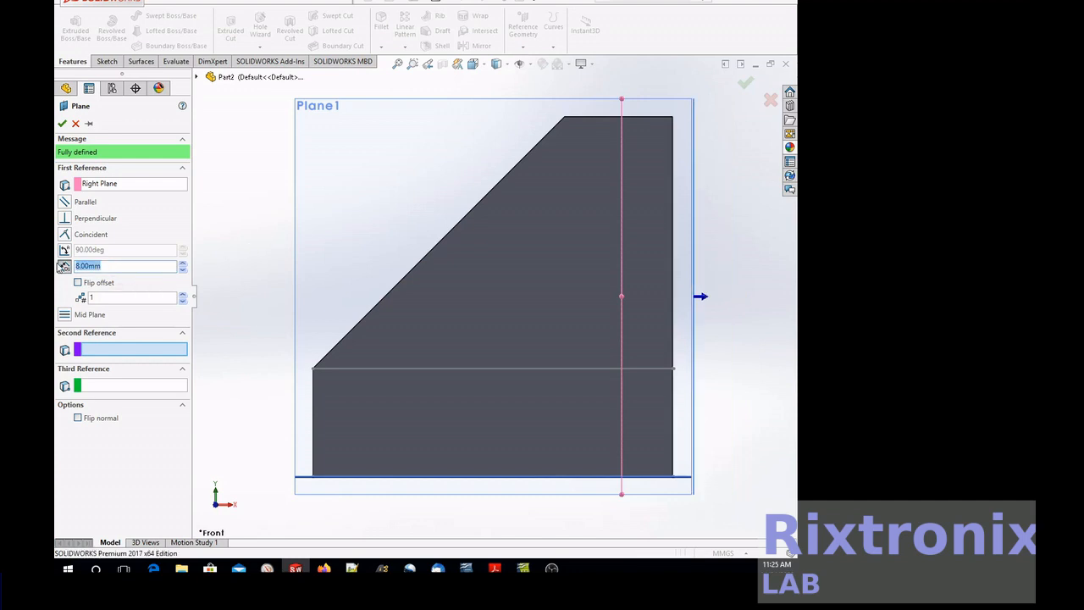
{"action": "type", "text": "5"}
{"action": "key", "text": "Return"}
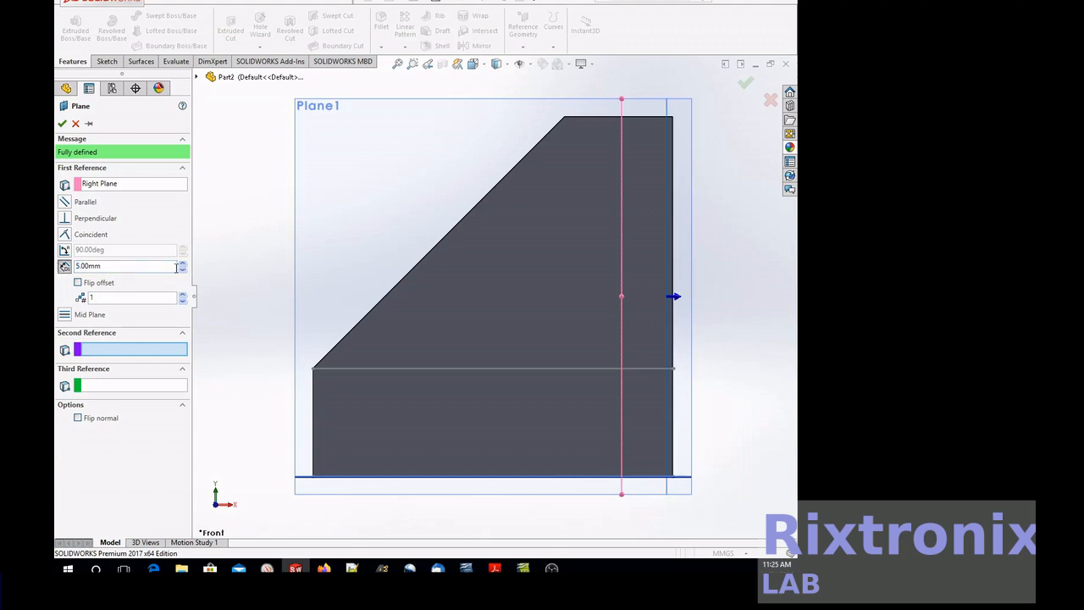
{"action": "left_click_drag", "start_coordinate": [81, 268], "coordinate": [70, 270]}
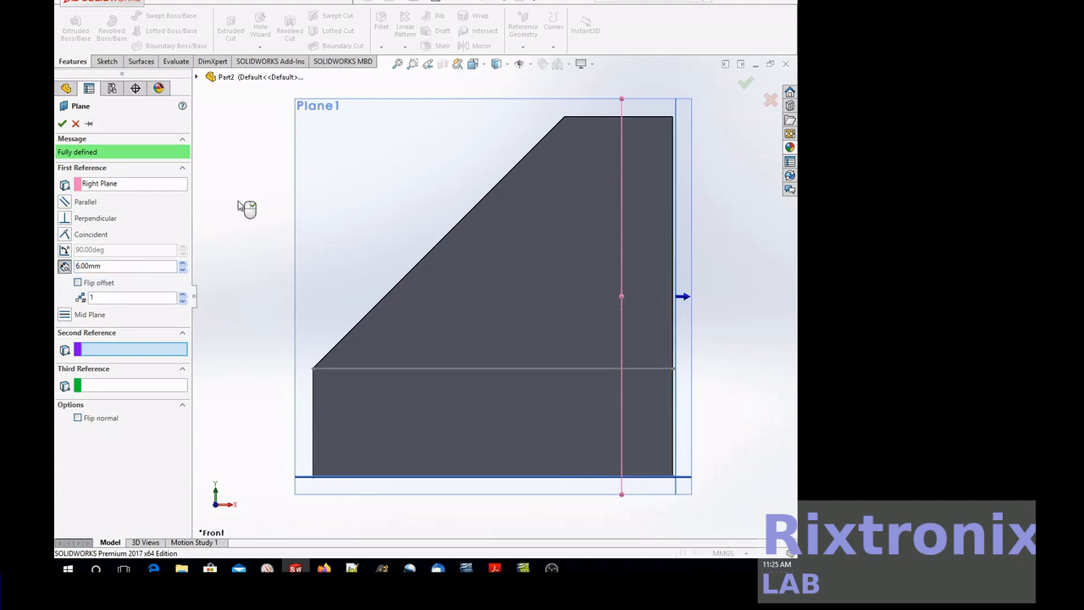
Step: Set the plane's offset from the Right Plane to 5.5 mm and create it
{"action": "left_click_drag", "start_coordinate": [106, 266], "coordinate": [68, 263]}
{"action": "type", "text": "5.5"}
{"action": "key", "text": "Return"}
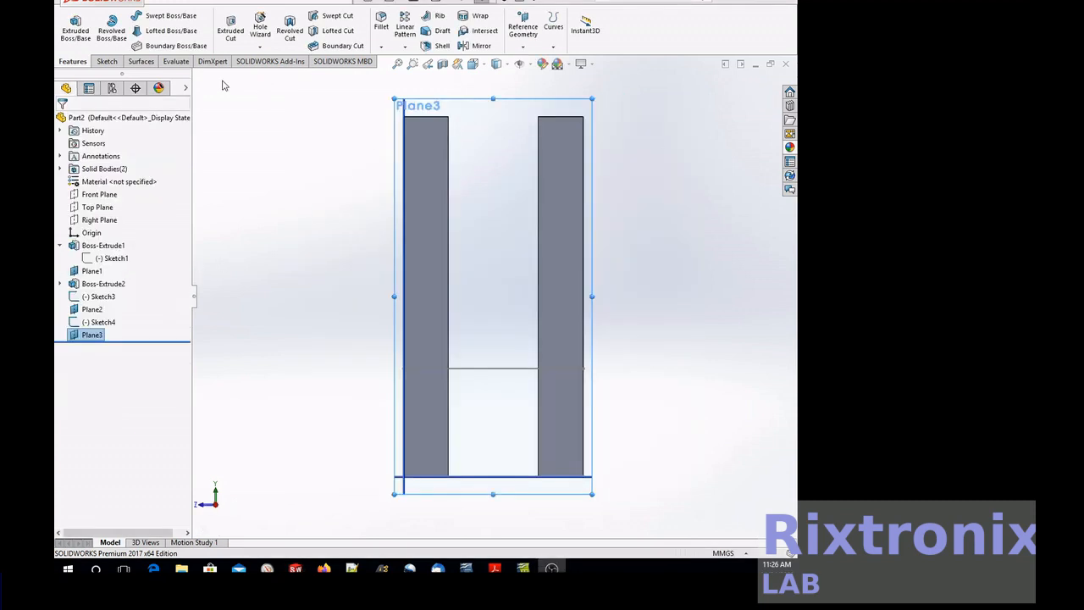
Step: Sketch a 20 by 40 mm rectangle of lines on Plane3, tracing the outer outline of the two plates, and exit the sketch
{"action": "left_click", "coordinate": [107, 62]}
{"action": "left_click", "coordinate": [131, 15]}
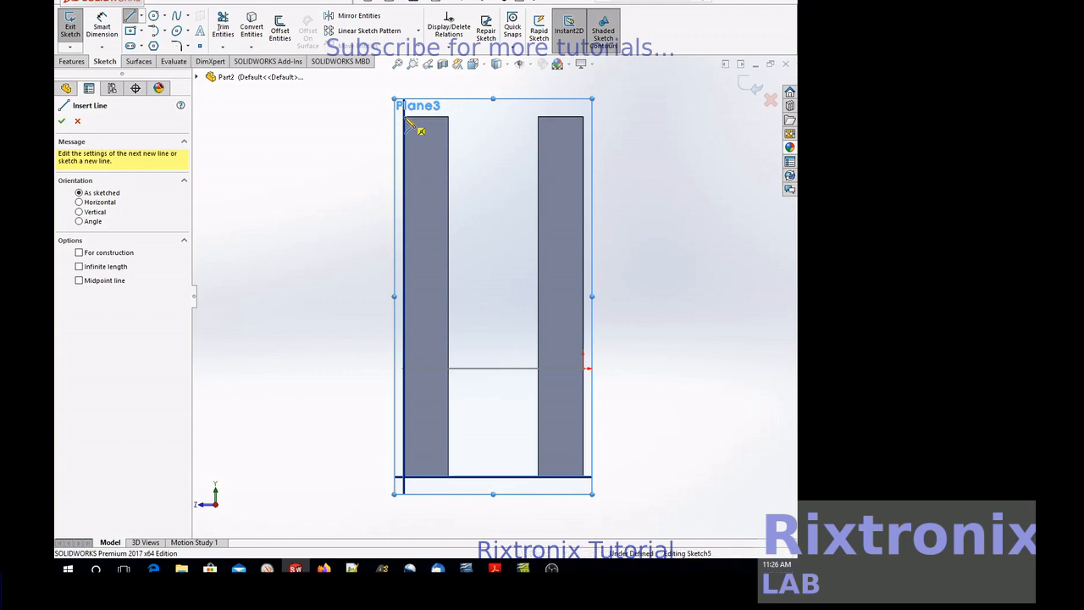
{"action": "left_click", "coordinate": [404, 117]}
{"action": "left_click", "coordinate": [582, 117]}
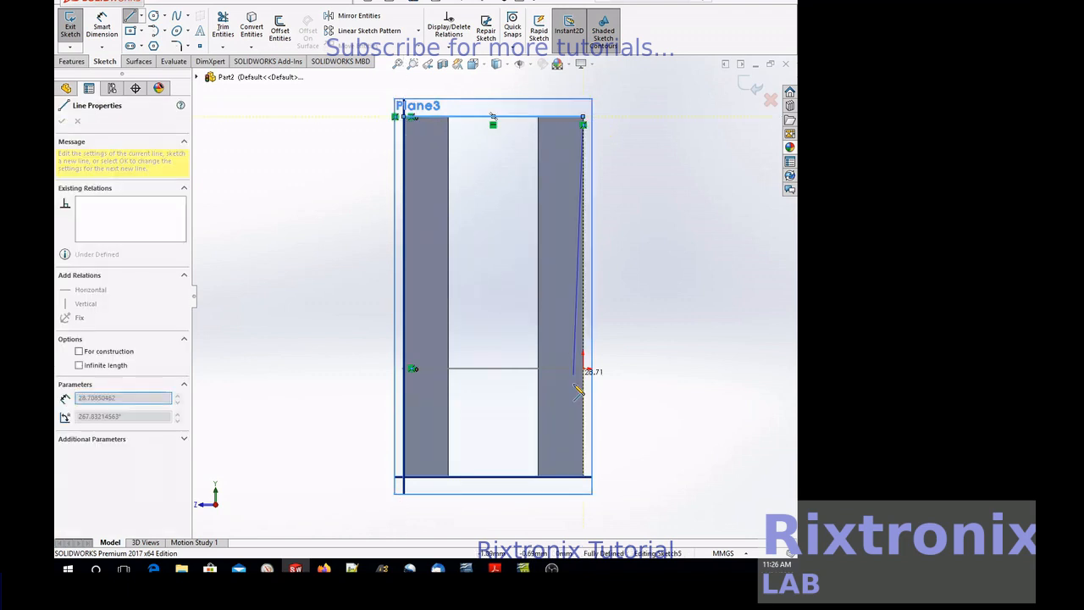
{"action": "left_click", "coordinate": [584, 475]}
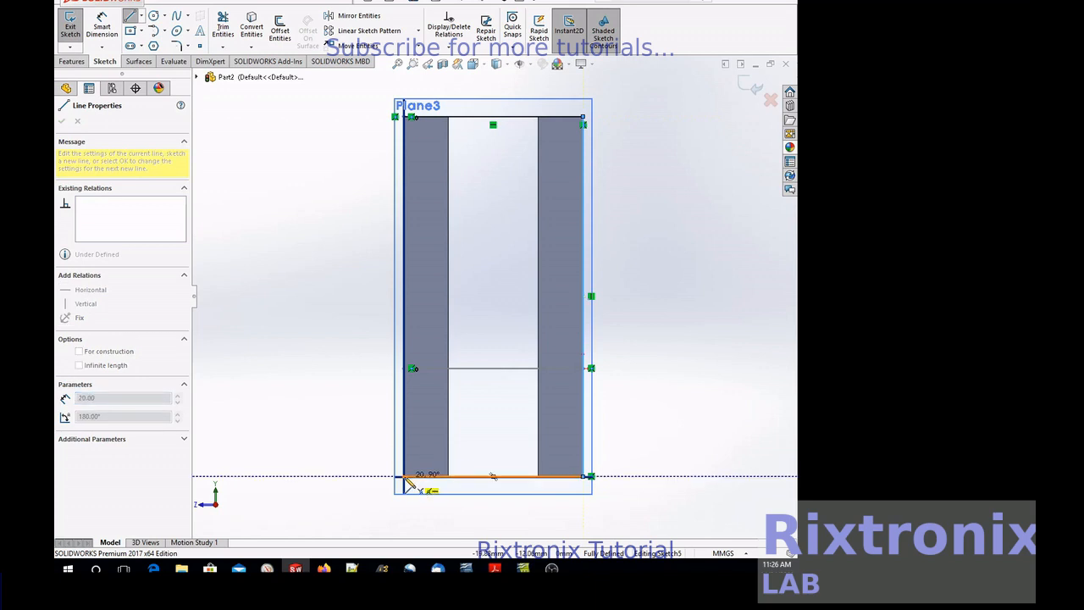
{"action": "left_click", "coordinate": [405, 476]}
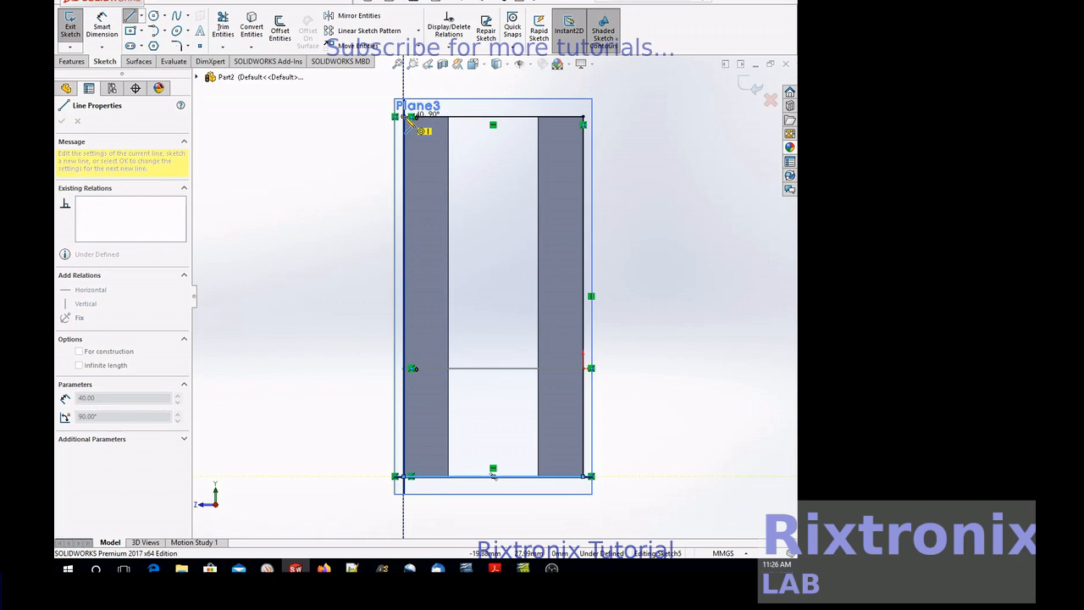
{"action": "left_click", "coordinate": [406, 117]}
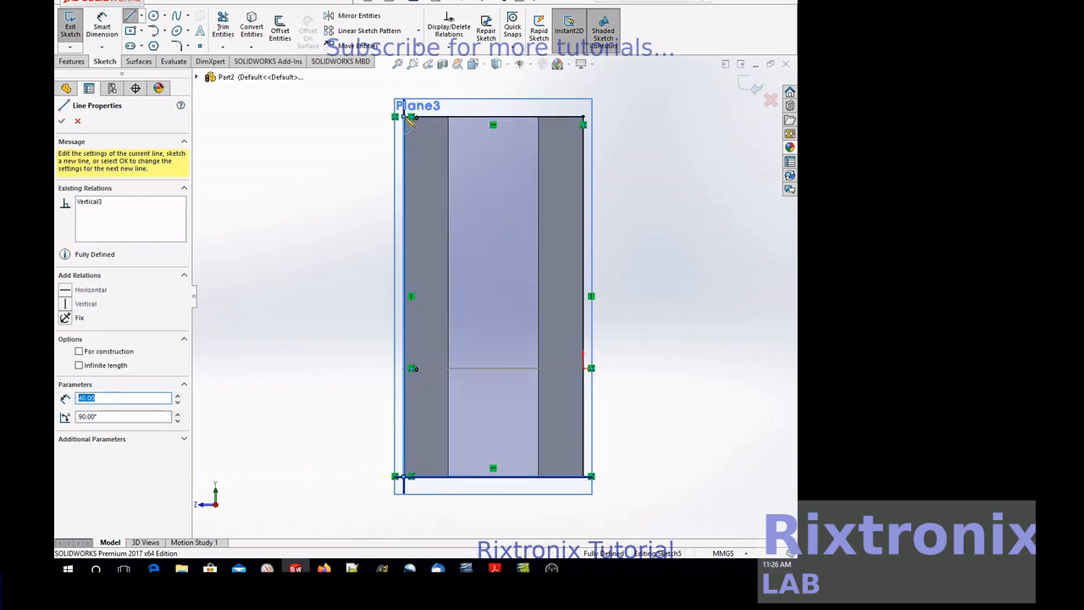
{"action": "left_click", "coordinate": [62, 124]}
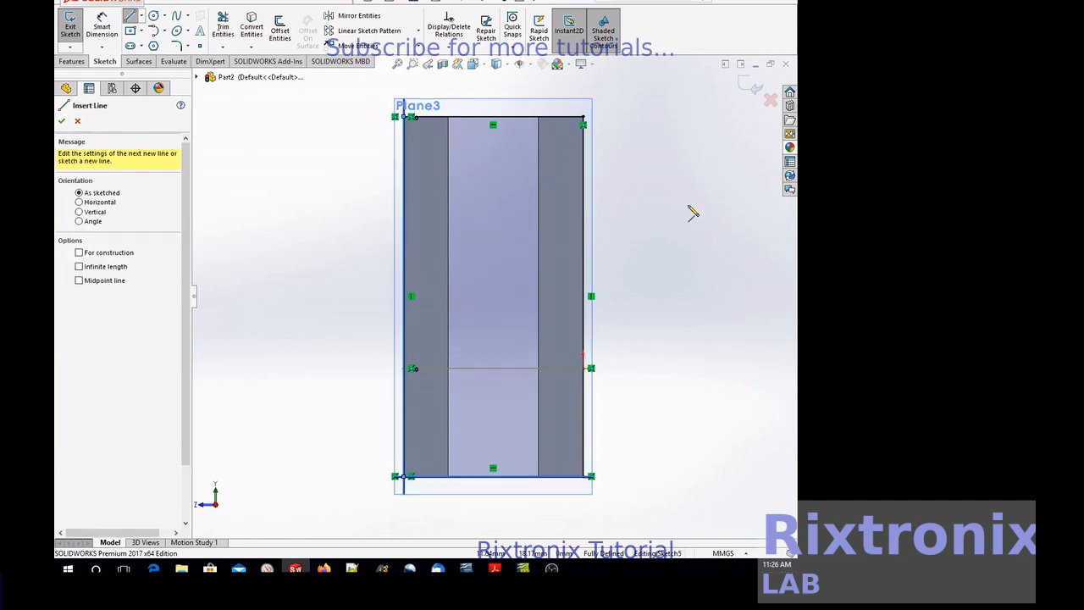
{"action": "left_click", "coordinate": [61, 123]}
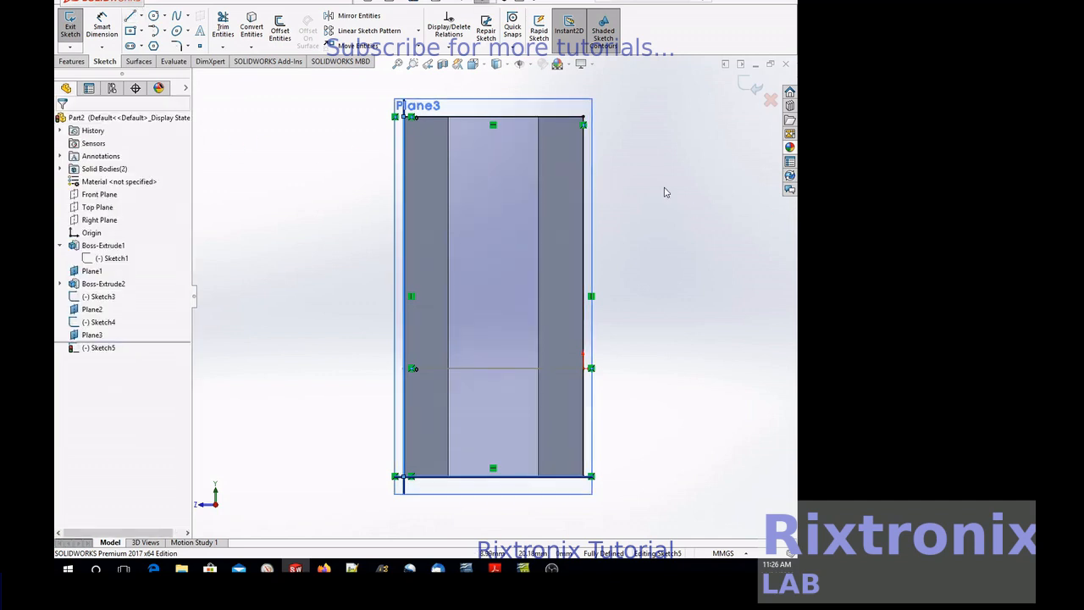
{"action": "left_click", "coordinate": [70, 39]}
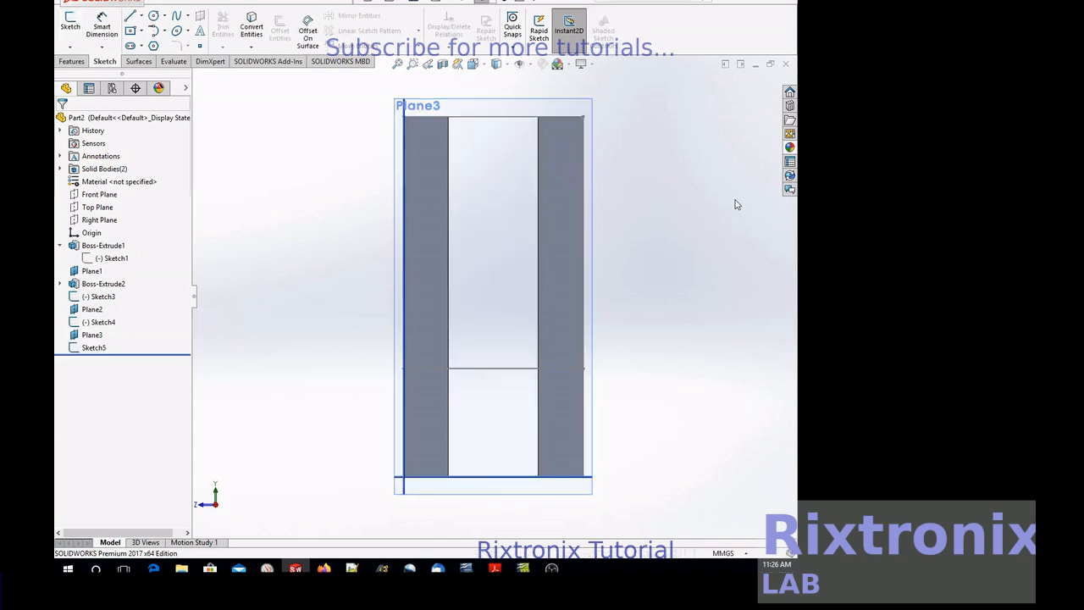
Step: Extrude the bottom rectangle Sketch4 upward 5 mm as a separate body, with merge result off
{"action": "right_click", "coordinate": [690, 201]}
{"action": "left_click", "coordinate": [716, 242]}
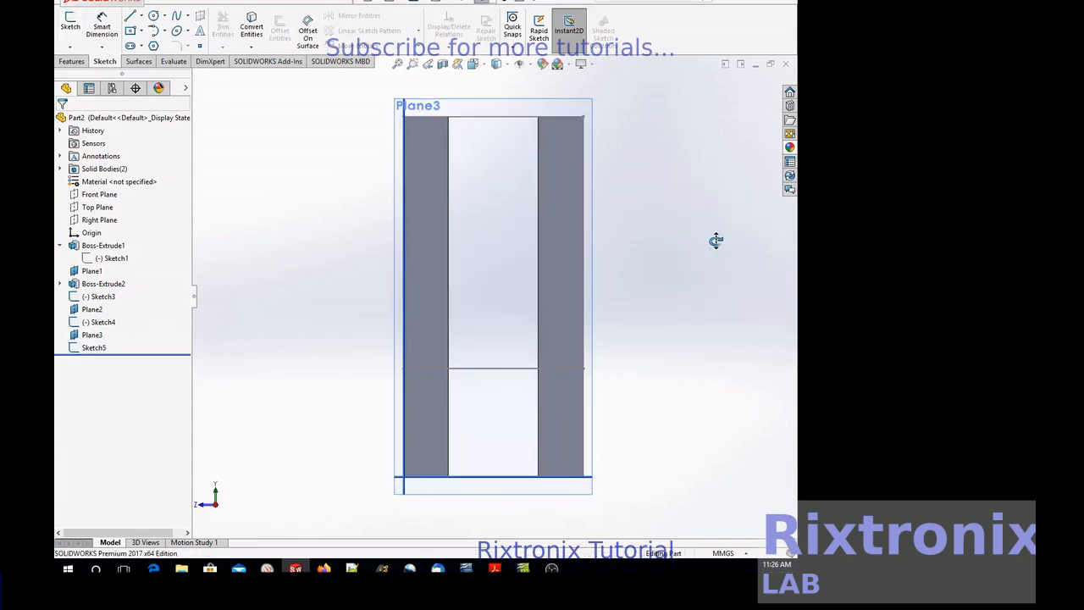
{"action": "left_click_drag", "start_coordinate": [715, 243], "coordinate": [620, 242]}
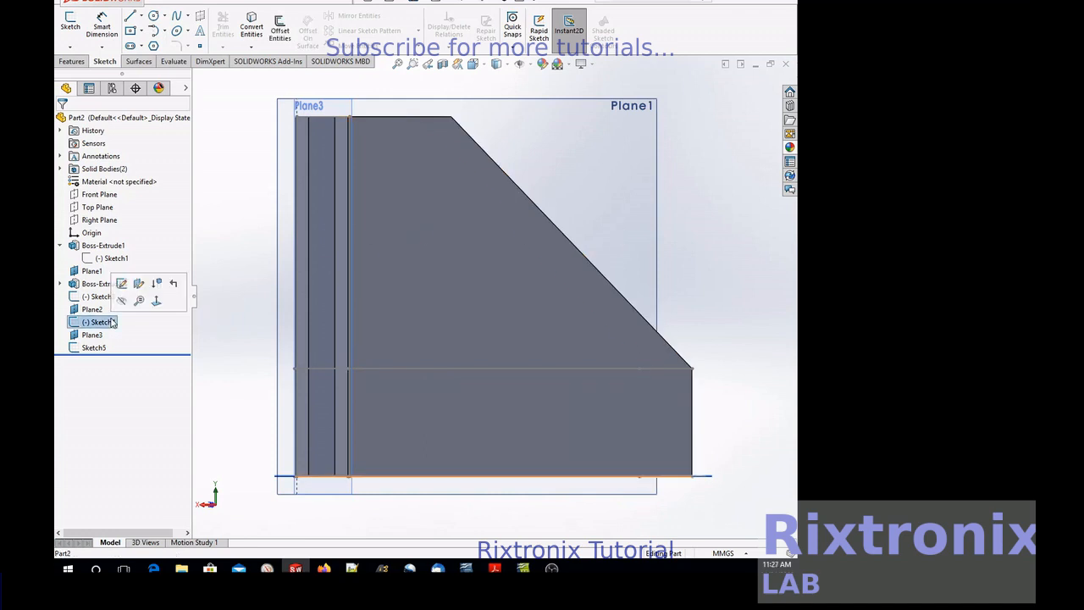
{"action": "left_click", "coordinate": [72, 60]}
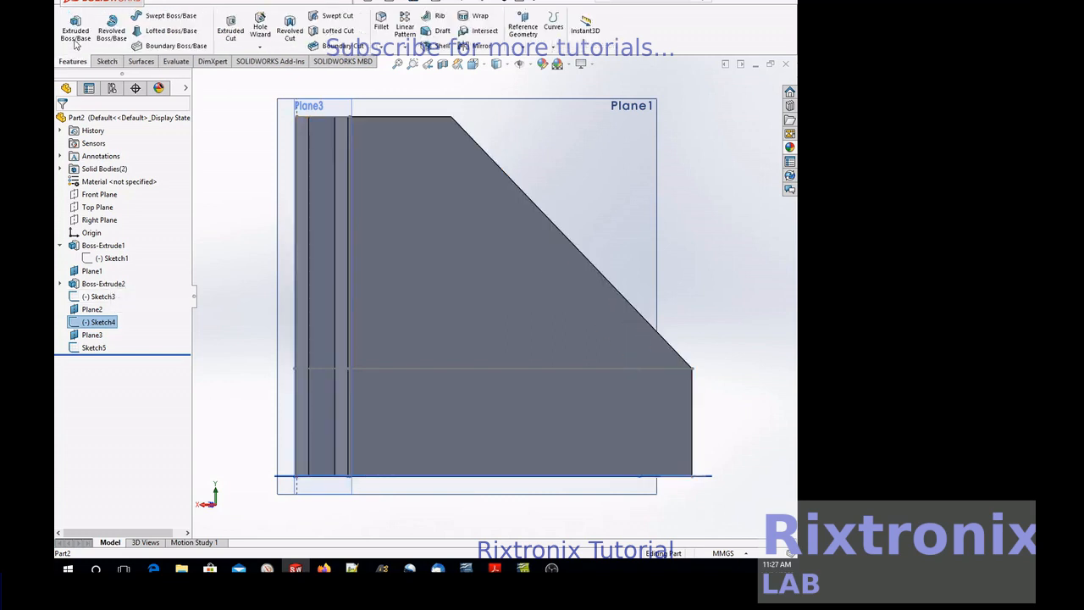
{"action": "left_click", "coordinate": [74, 36]}
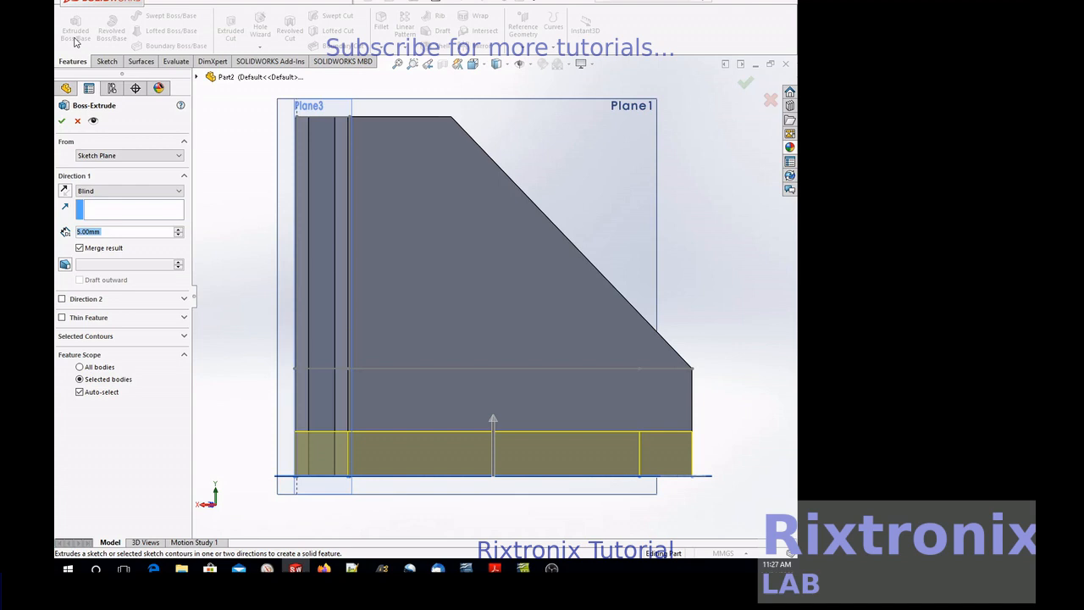
{"action": "left_click", "coordinate": [80, 248]}
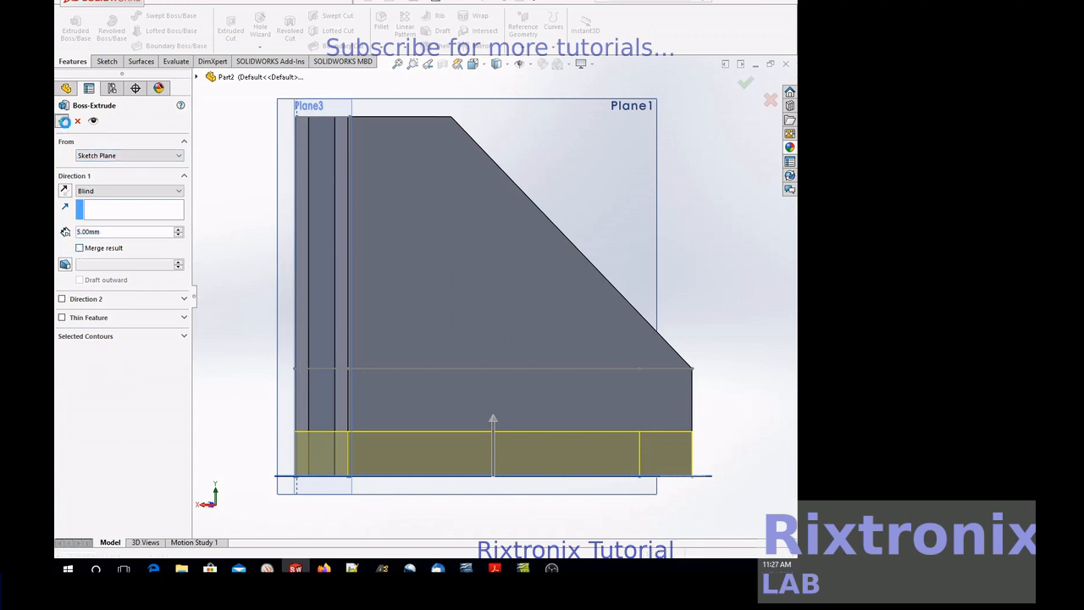
{"action": "left_click", "coordinate": [62, 121]}
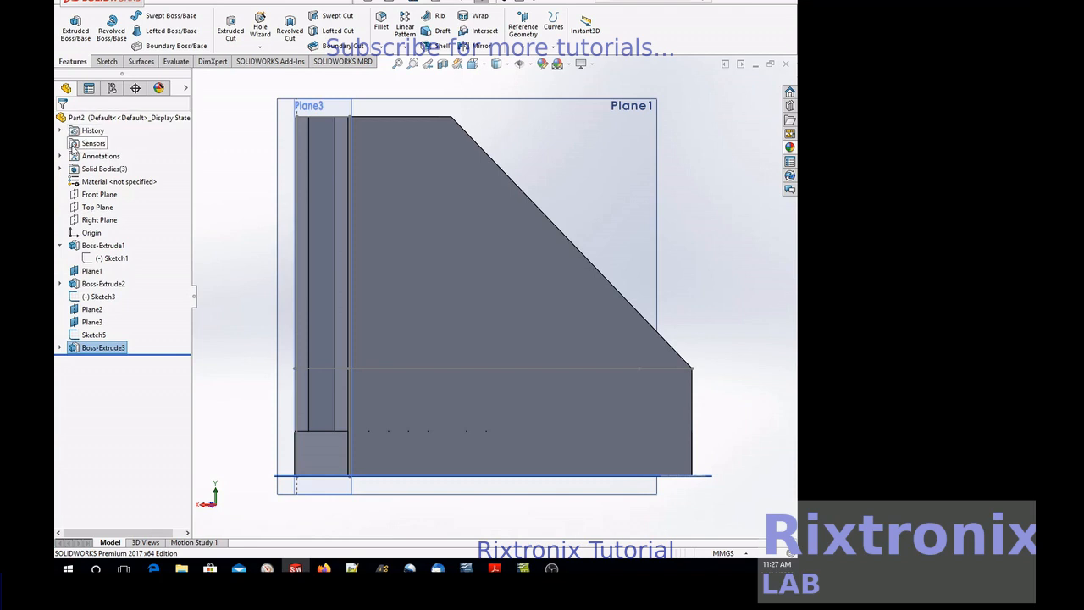
Step: Extrude the upright rectangle Sketch5 by 3 mm as a separate body, with merge result off
{"action": "left_click", "coordinate": [94, 335]}
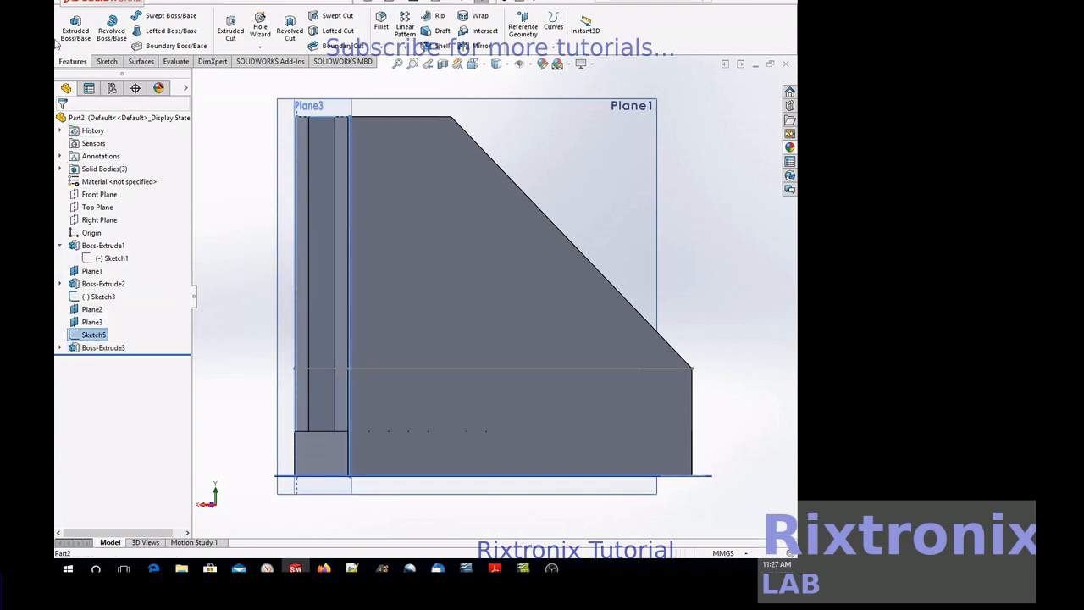
{"action": "left_click", "coordinate": [67, 38]}
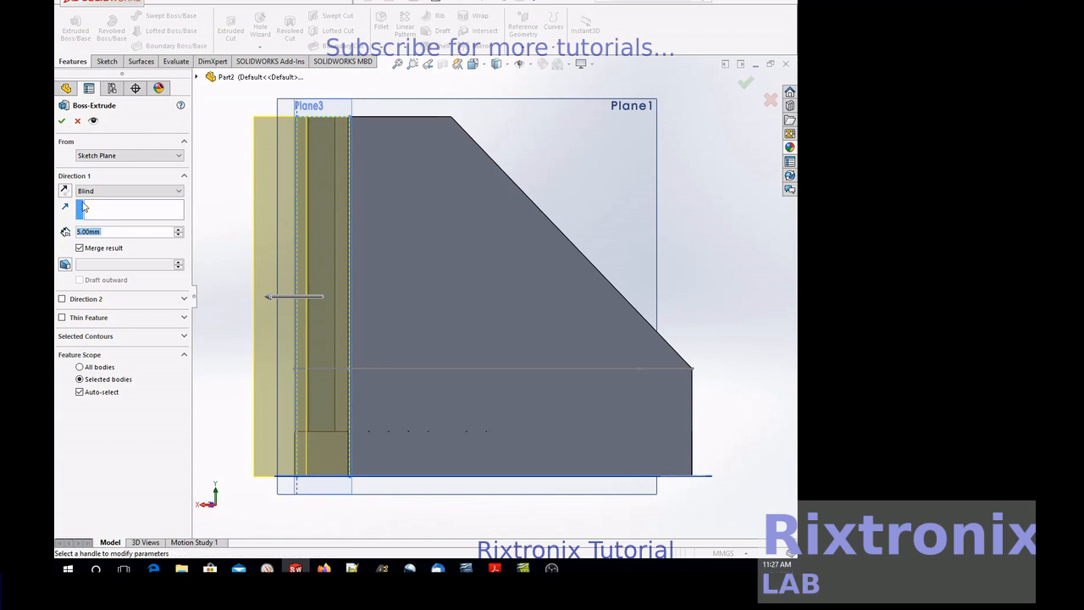
{"action": "left_click", "coordinate": [80, 249]}
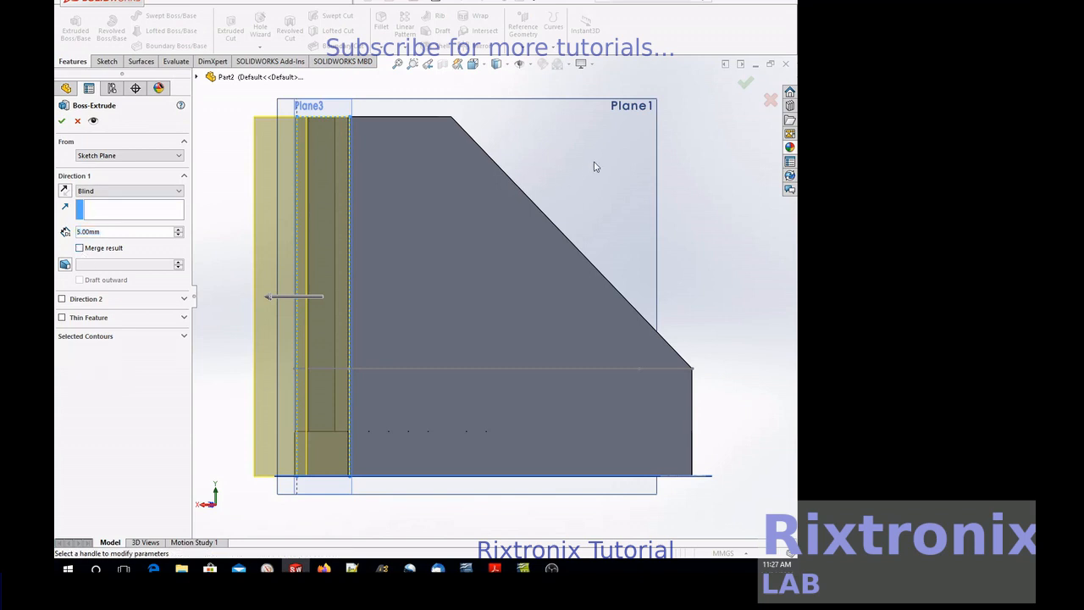
{"action": "left_click", "coordinate": [179, 236]}
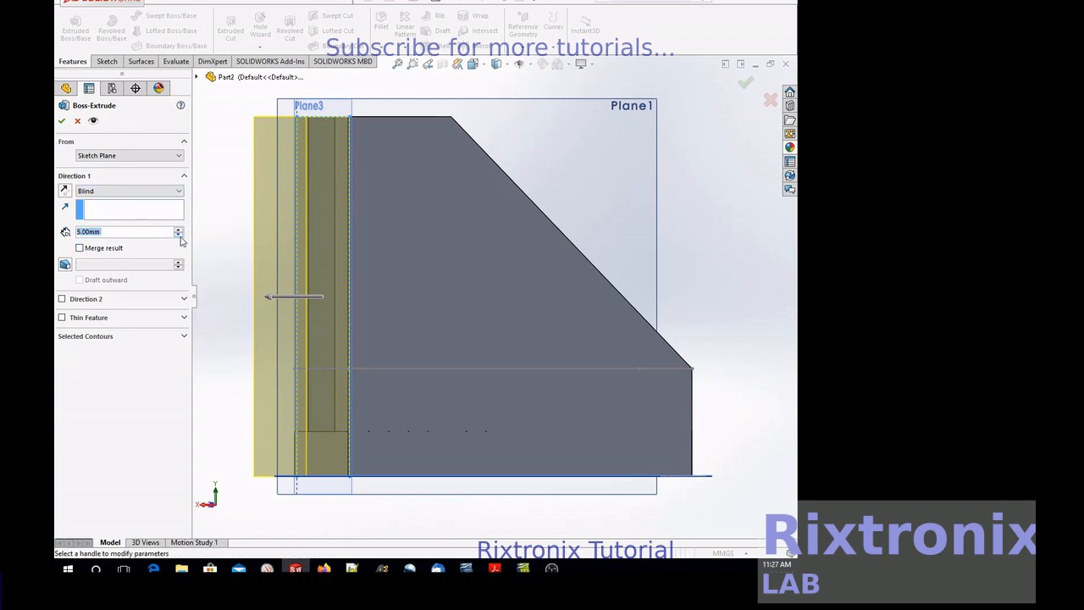
{"action": "right_click", "coordinate": [81, 237]}
{"action": "type", "text": "3"}
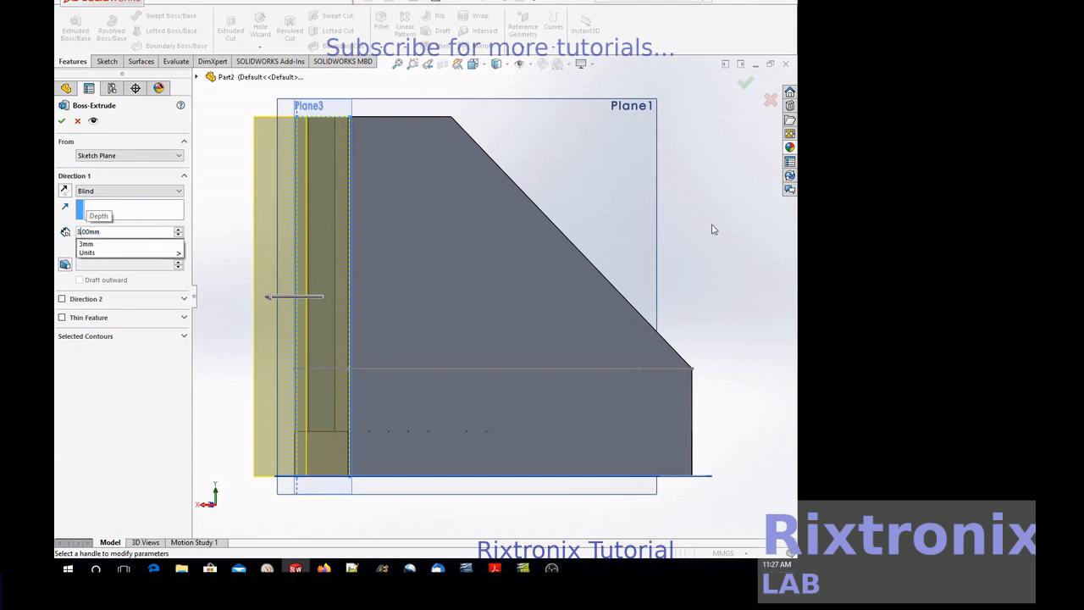
{"action": "key", "text": "Return"}
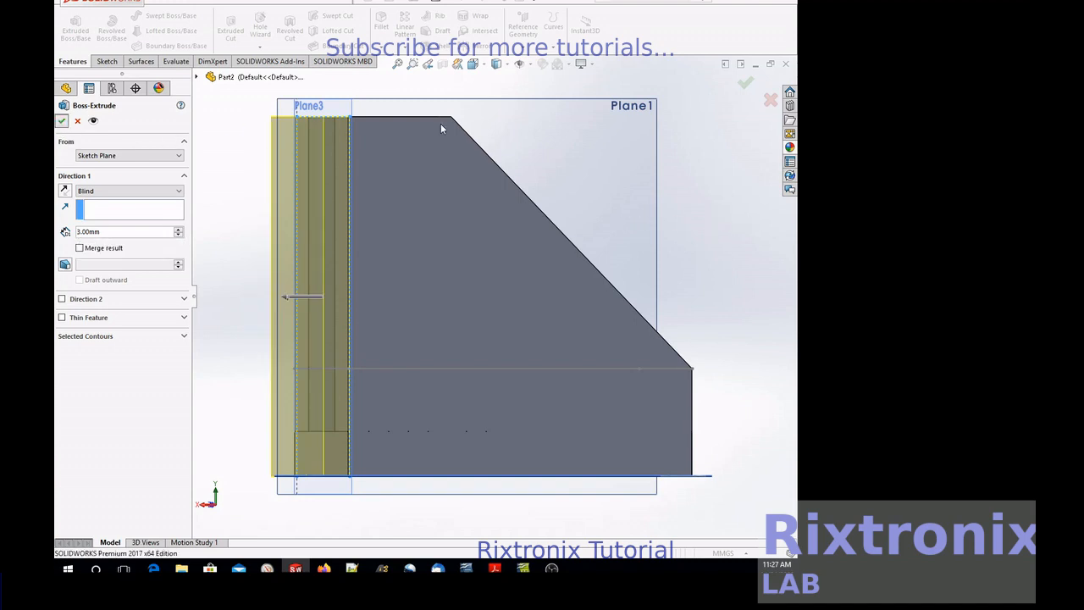
{"action": "key", "text": "Return"}
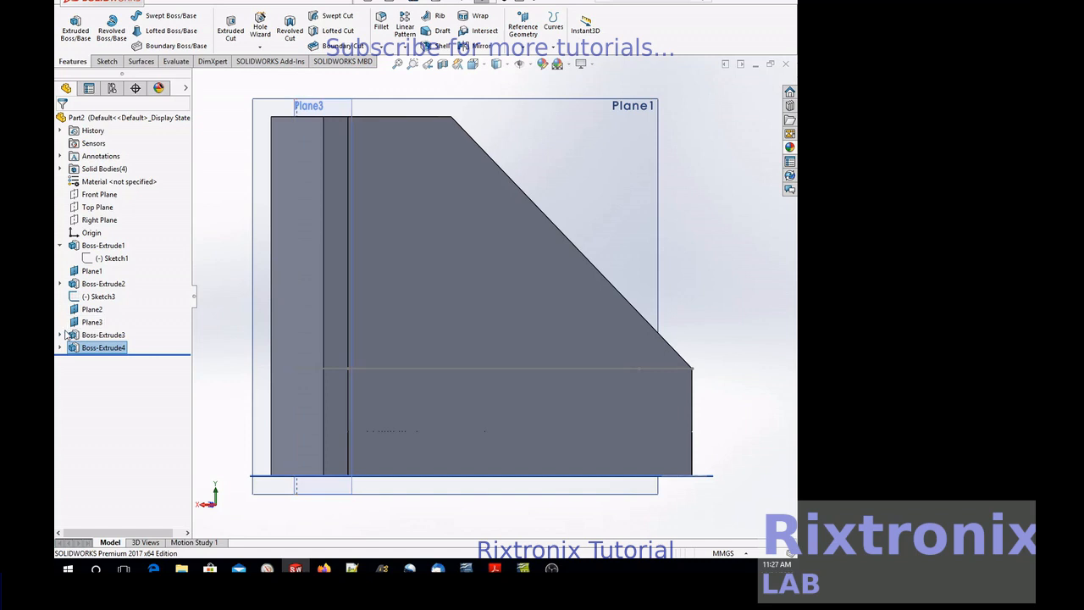
Step: Edit the bottom plate extrusion Boss-Extrude3 and set its depth to 3 mm
{"action": "left_click", "coordinate": [102, 335]}
{"action": "left_click", "coordinate": [98, 306]}
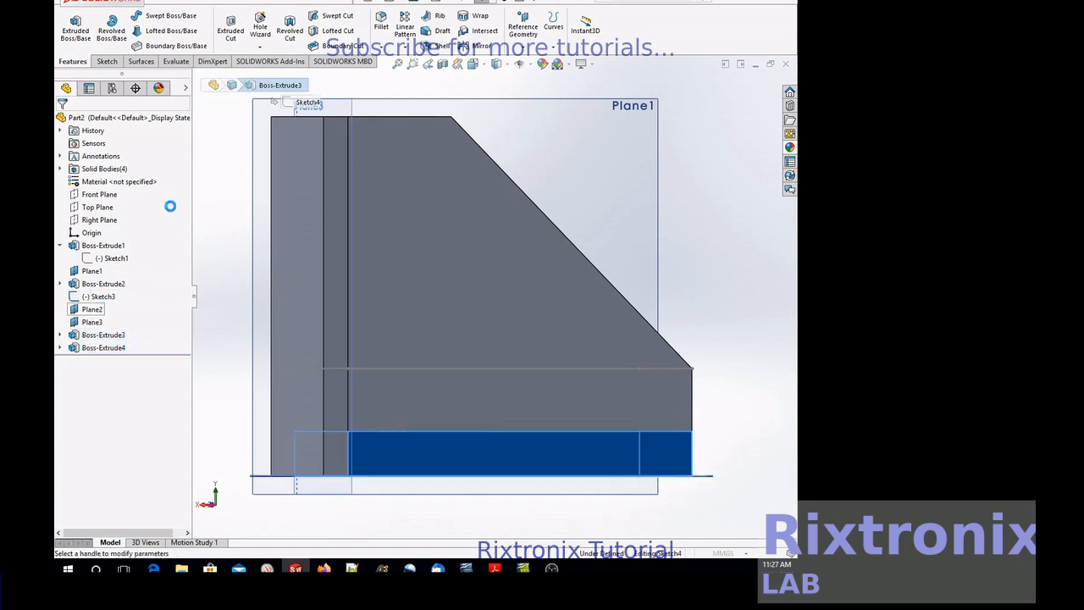
{"action": "left_click", "coordinate": [82, 233]}
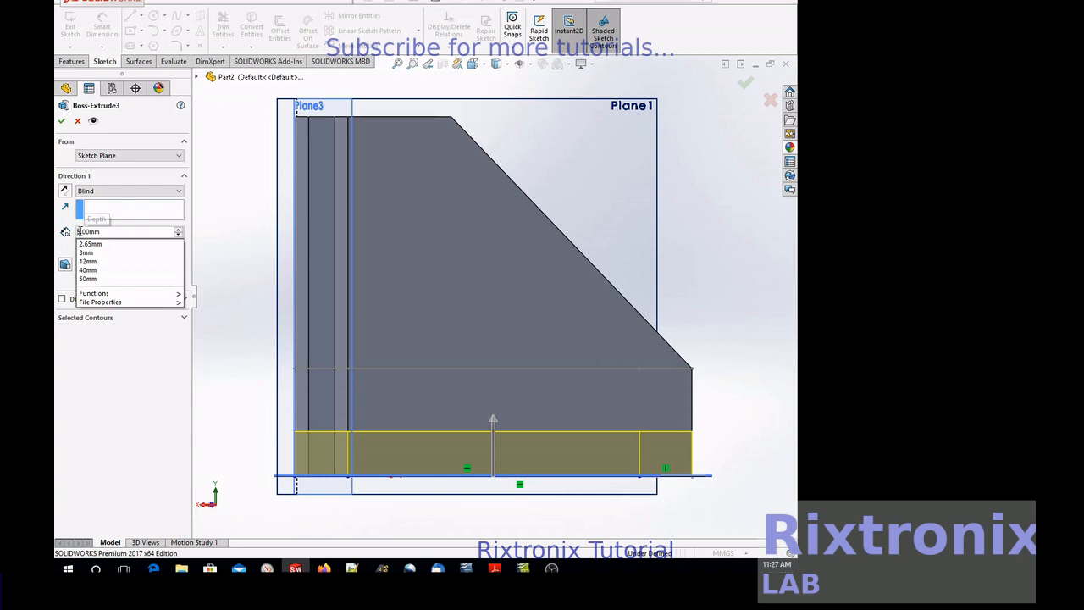
{"action": "key", "text": "BackSpace"}
{"action": "type", "text": "3"}
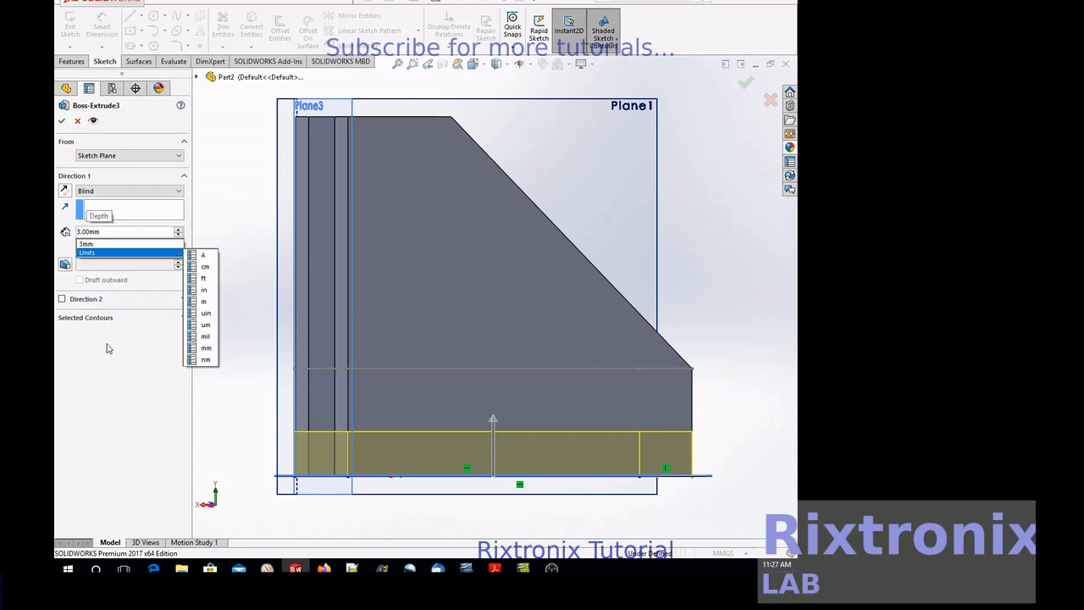
{"action": "left_click", "coordinate": [106, 351]}
{"action": "left_click", "coordinate": [61, 120]}
Step: End dimensioning in the upright rectangle sketch on Plane3 and exit the sketch
{"action": "right_click", "coordinate": [756, 240]}
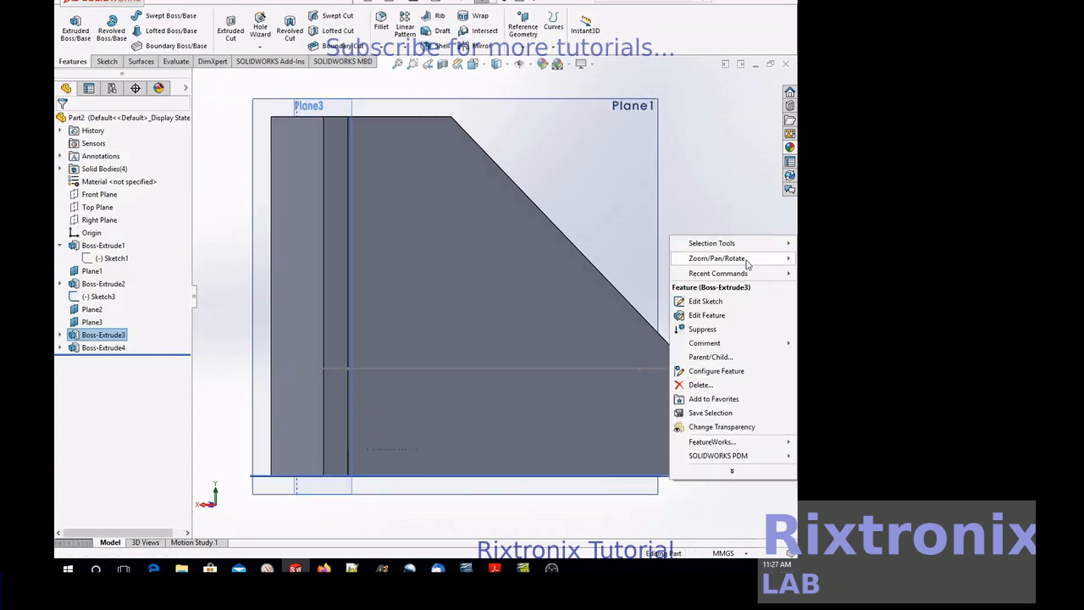
{"action": "mouse_move", "coordinate": [729, 258]}
{"action": "left_click", "coordinate": [636, 314]}
{"action": "left_click_drag", "start_coordinate": [669, 300], "coordinate": [643, 340]}
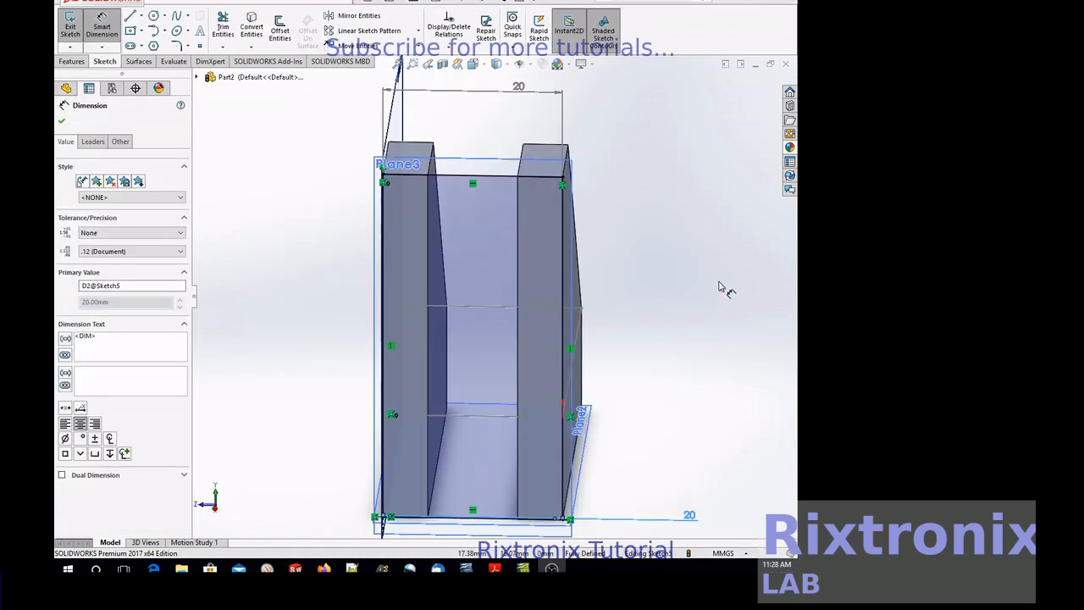
{"action": "right_click", "coordinate": [682, 268]}
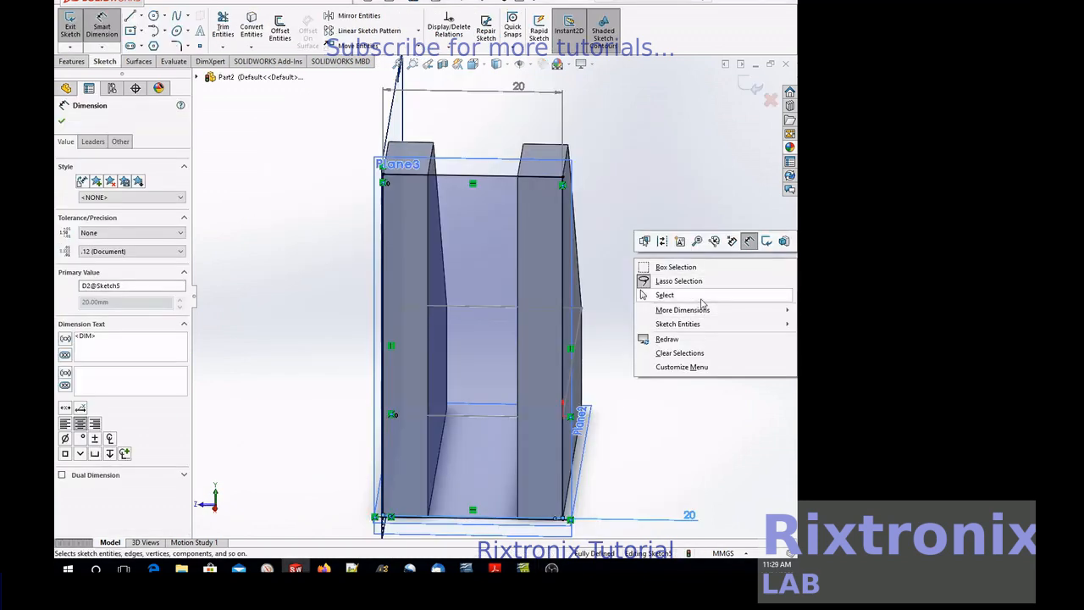
{"action": "left_click", "coordinate": [649, 177]}
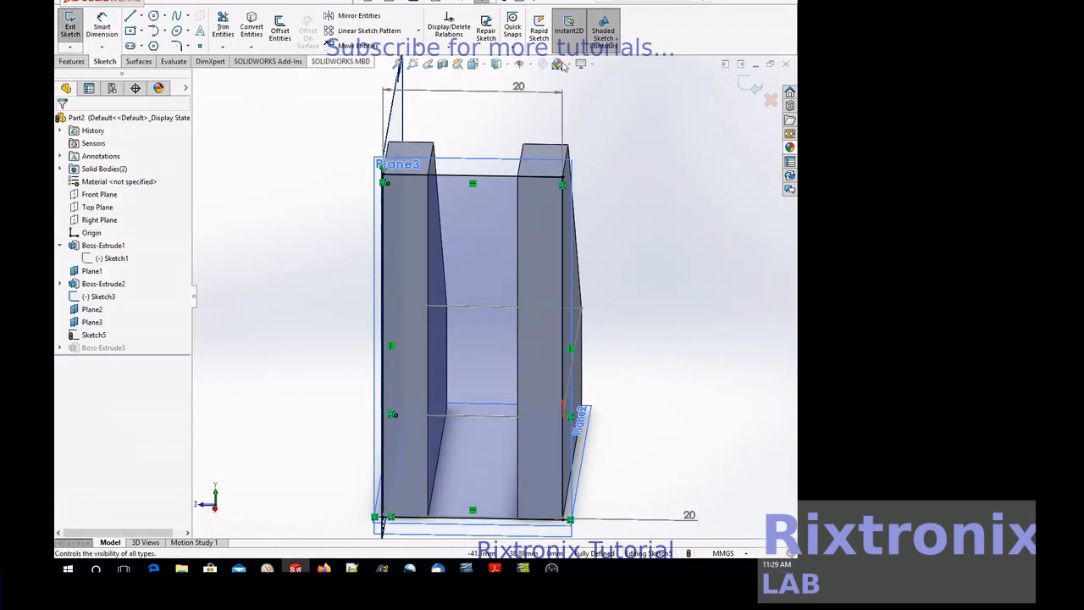
{"action": "left_click", "coordinate": [75, 27]}
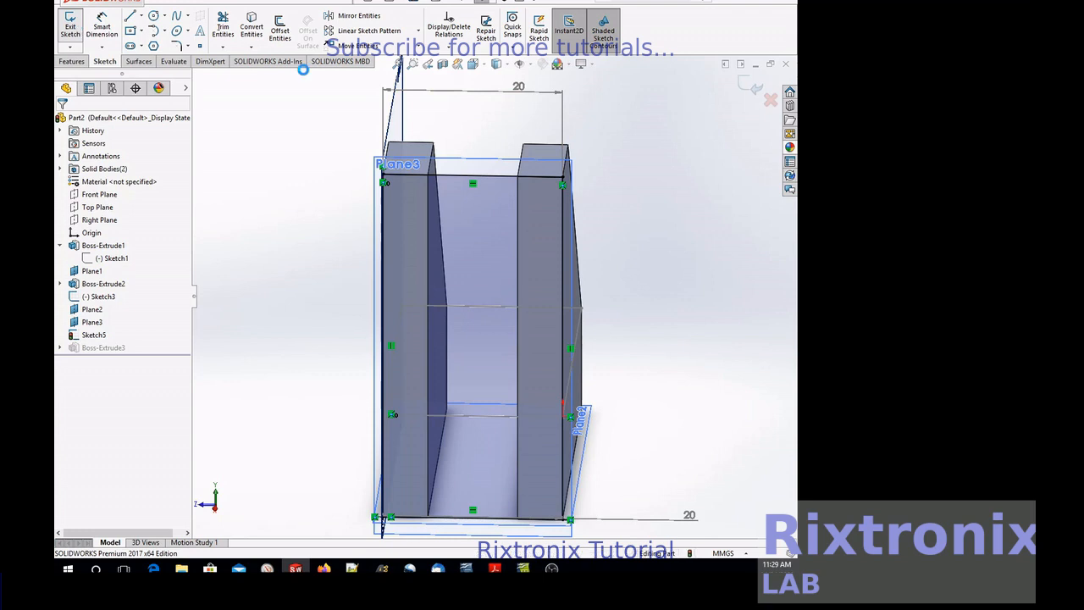
Step: Examine the assembled walls from the open front side and orient the view normal to Plane2
{"action": "right_click", "coordinate": [693, 209]}
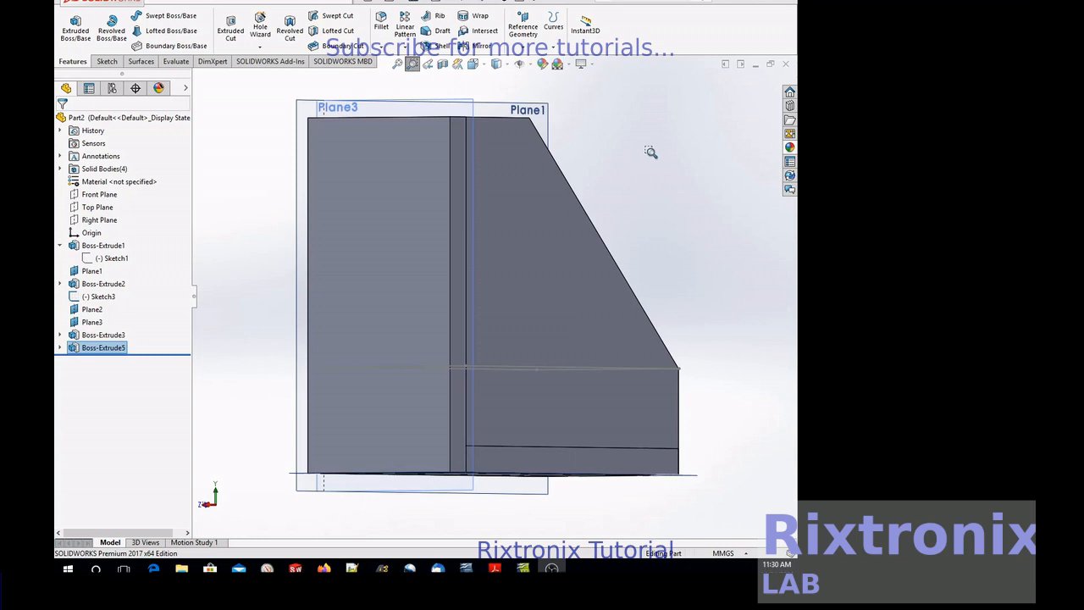
{"action": "right_click", "coordinate": [649, 153]}
{"action": "left_click", "coordinate": [631, 137]}
{"action": "key", "text": "Escape"}
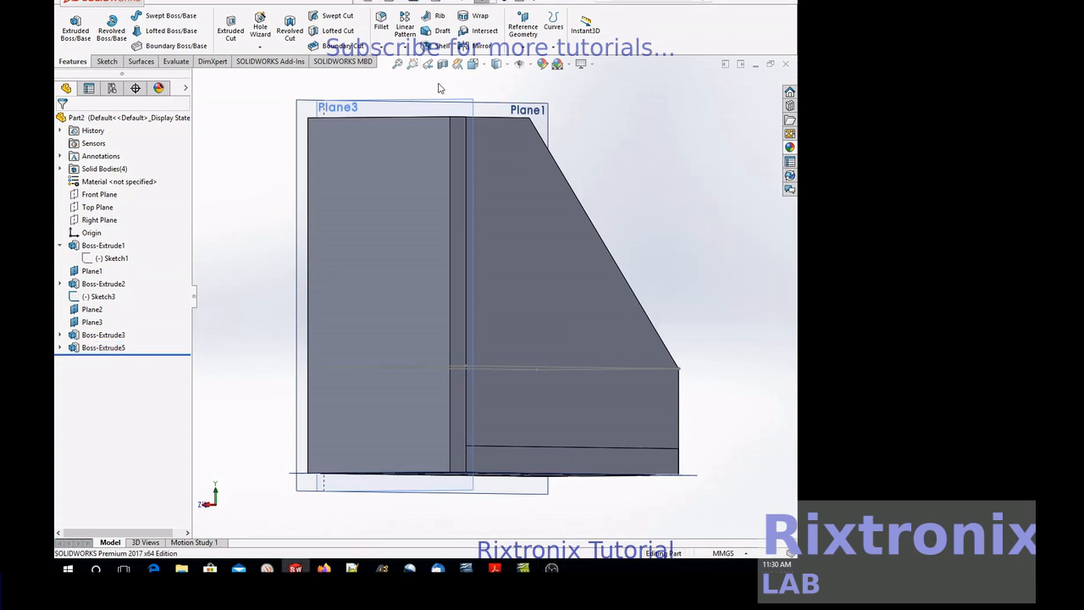
{"action": "right_click", "coordinate": [682, 134]}
{"action": "left_click", "coordinate": [682, 177]}
{"action": "left_click_drag", "start_coordinate": [682, 179], "coordinate": [480, 206]}
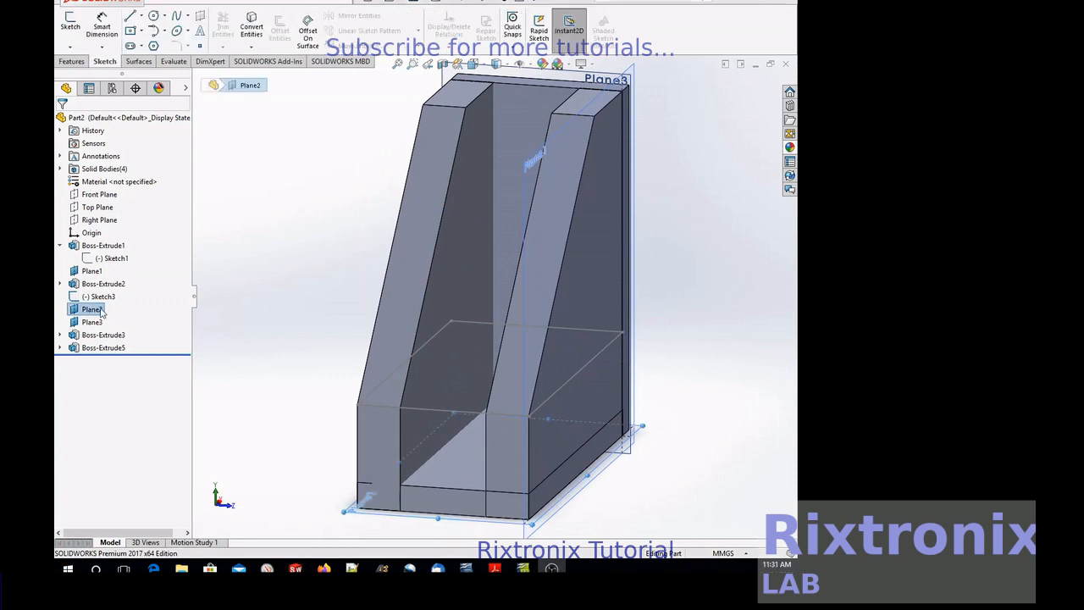
{"action": "right_click", "coordinate": [99, 312]}
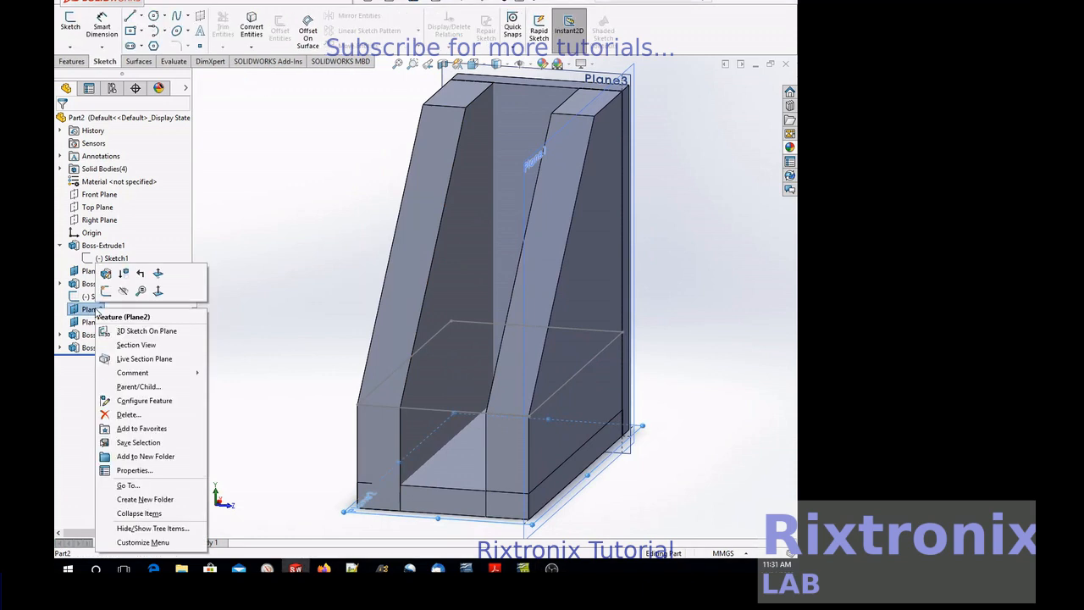
{"action": "left_click", "coordinate": [158, 290]}
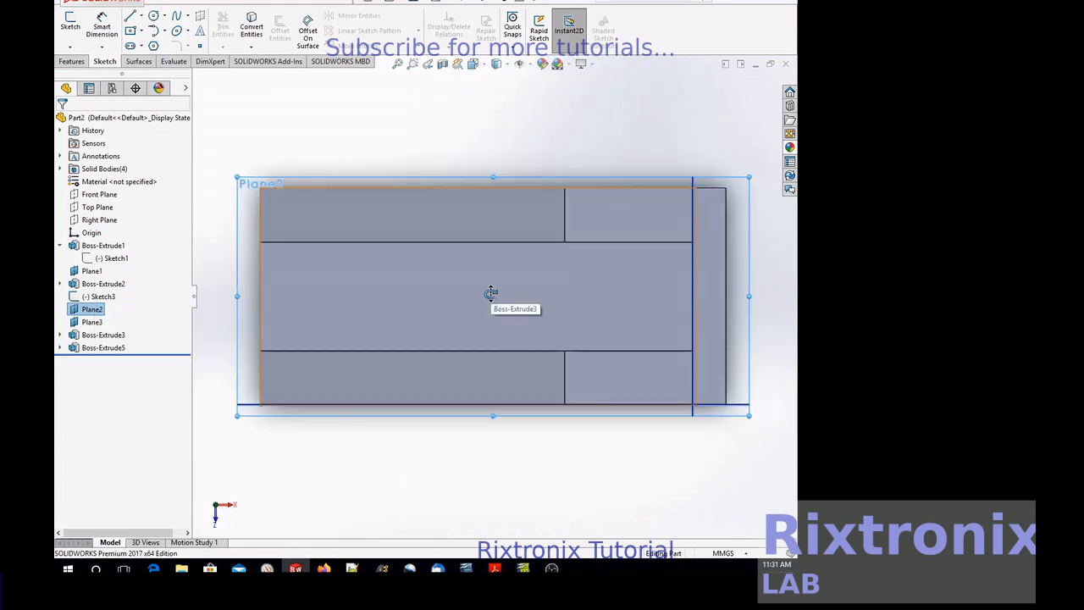